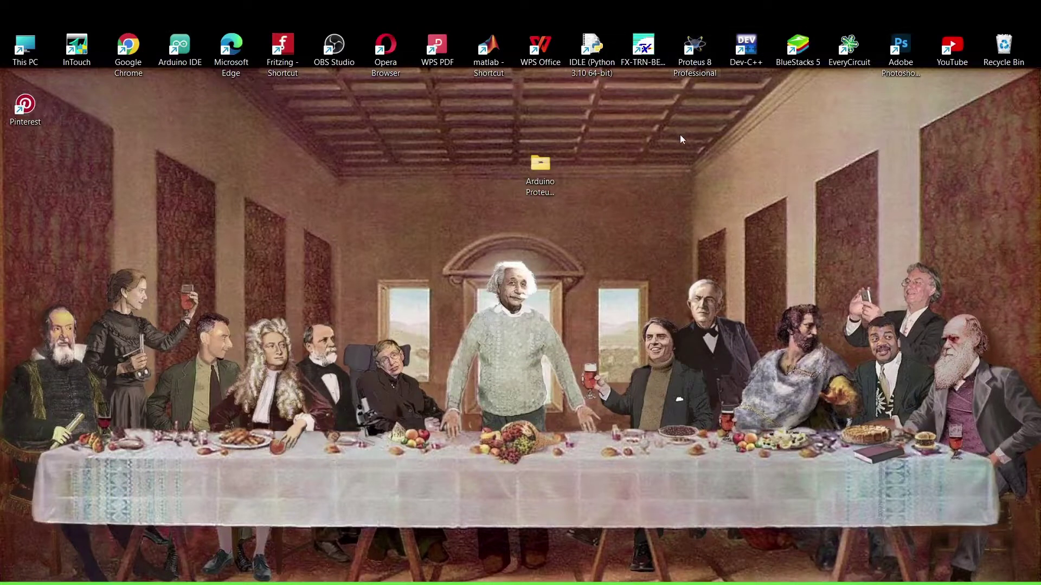
# Launch Proteus and start a new project named SevenSegmentDisplay.
pyautogui.doubleClick(698, 54)
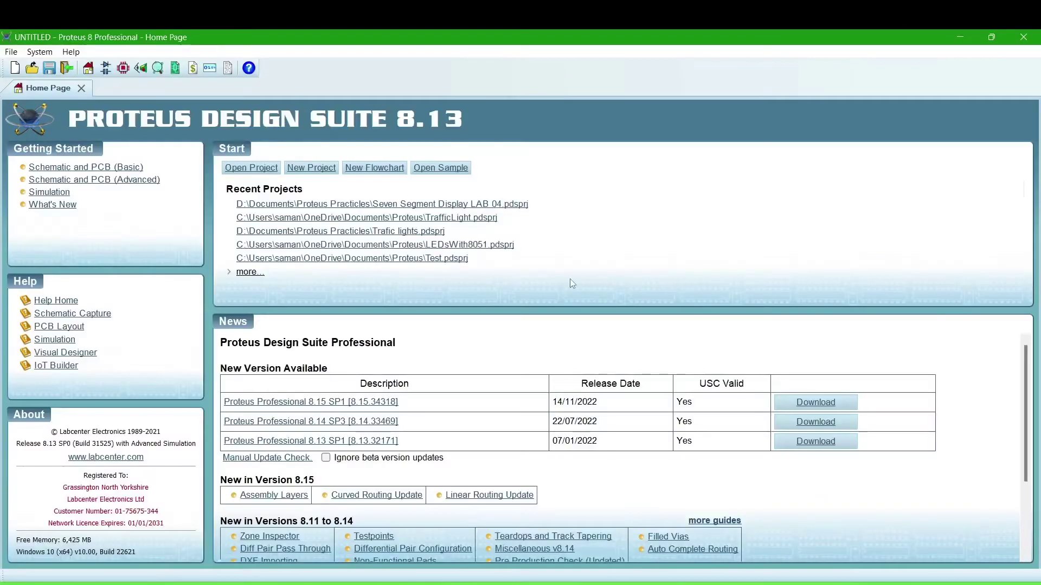
pyautogui.click(312, 169)
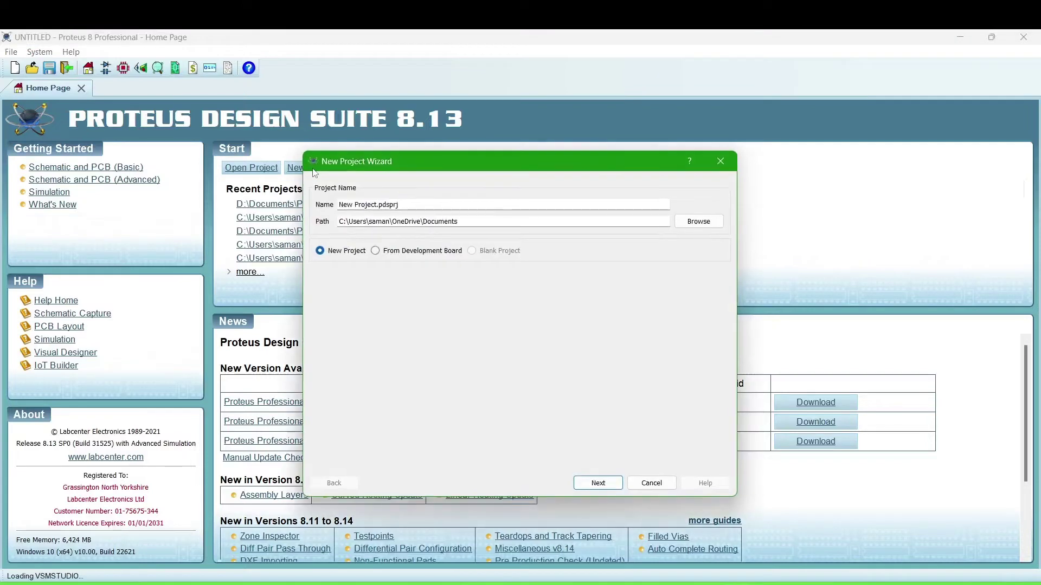
pyautogui.click(376, 205)
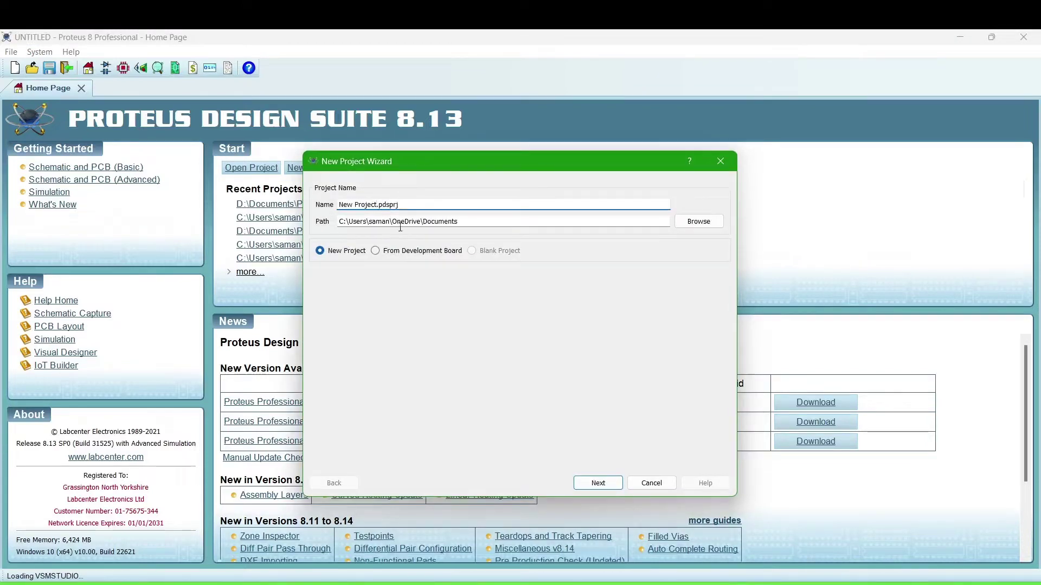
pyautogui.press('BackSpace')
pyautogui.press('BackSpace')
pyautogui.press('BackSpace')
pyautogui.press('BackSpace')
pyautogui.press('BackSpace')
pyautogui.press('BackSpace')
pyautogui.press('BackSpace')
pyautogui.press('BackSpace')
pyautogui.press('BackSpace')
pyautogui.press('BackSpace')
pyautogui.press('BackSpace')
pyautogui.write('SevenSegmentDisplay')
pyautogui.press('Return')
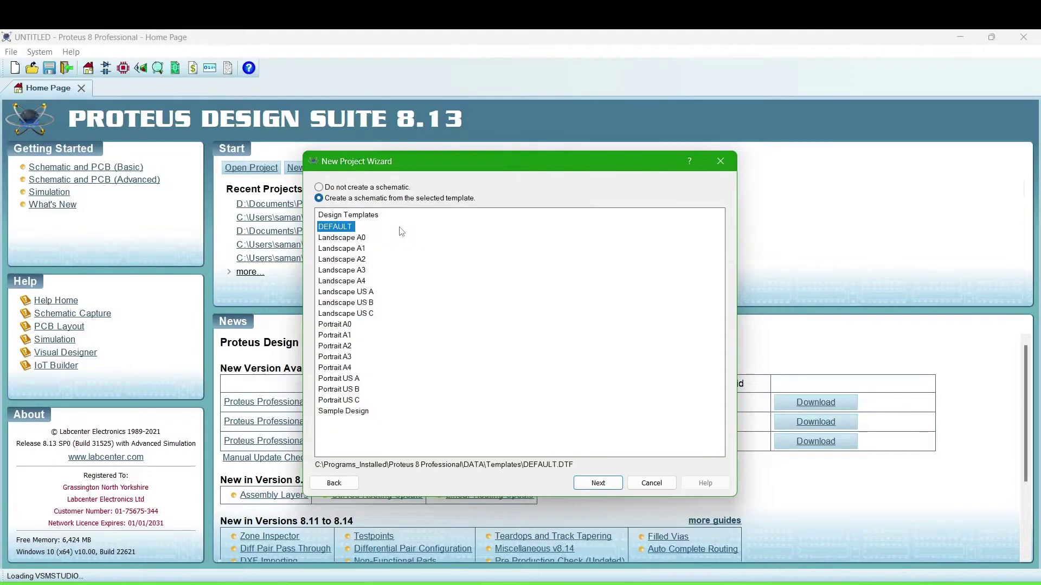
# Keep the DEFAULT schematic template, skip the PCB layout, and opt to create a firmware project.
pyautogui.click(603, 486)
pyautogui.click(603, 484)
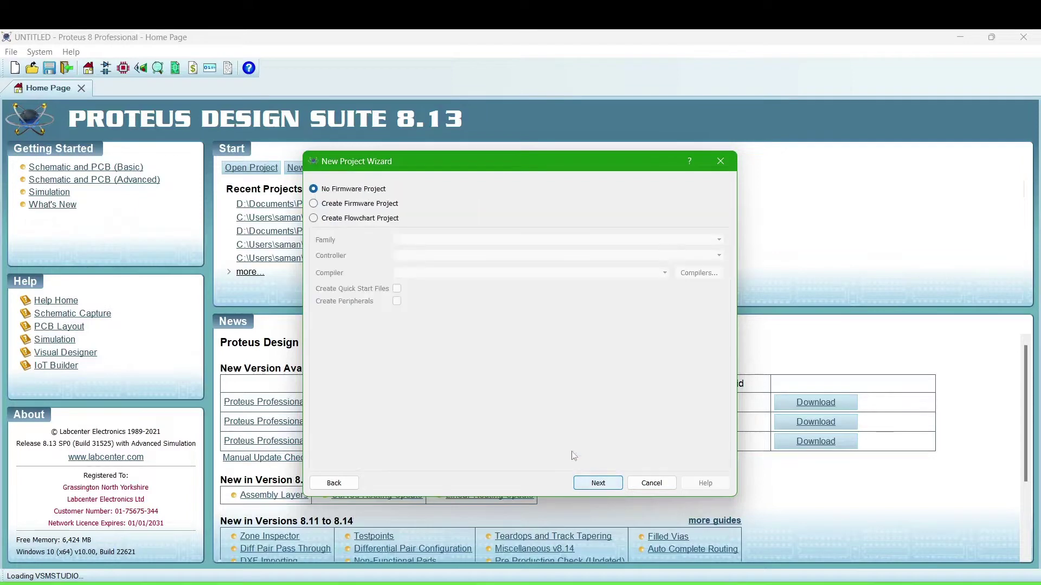
pyautogui.click(360, 205)
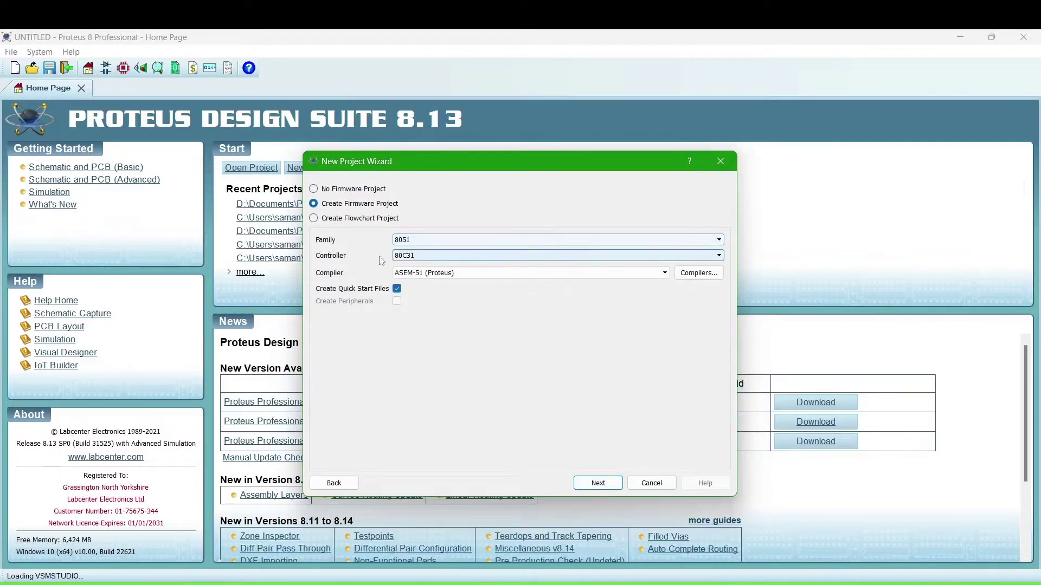
# Set the firmware controller to AT89C51 and the compiler to Keil for 8051, then finish the wizard.
pyautogui.click(414, 255)
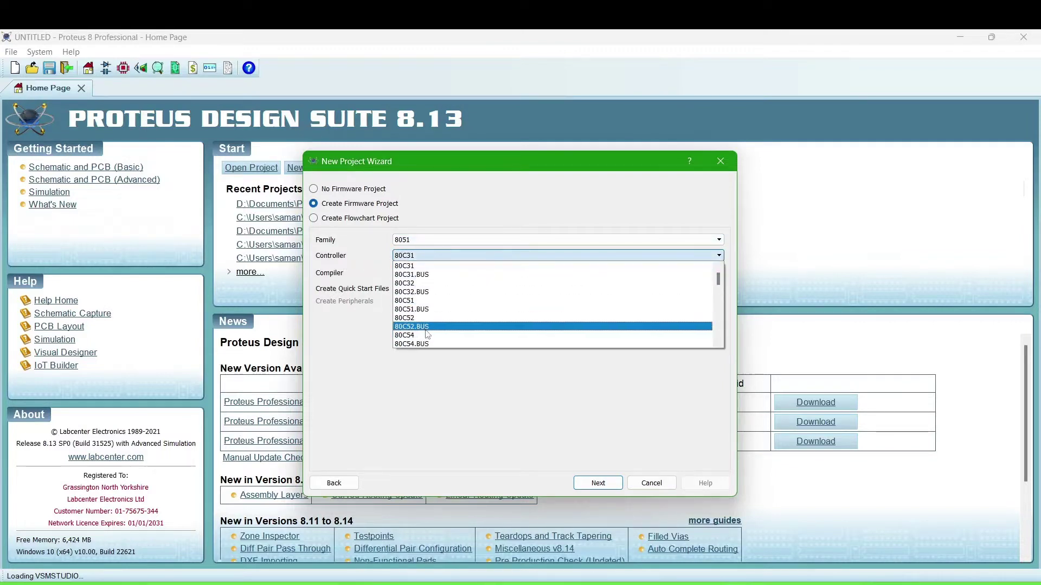
pyautogui.scroll(-2, 424, 332)
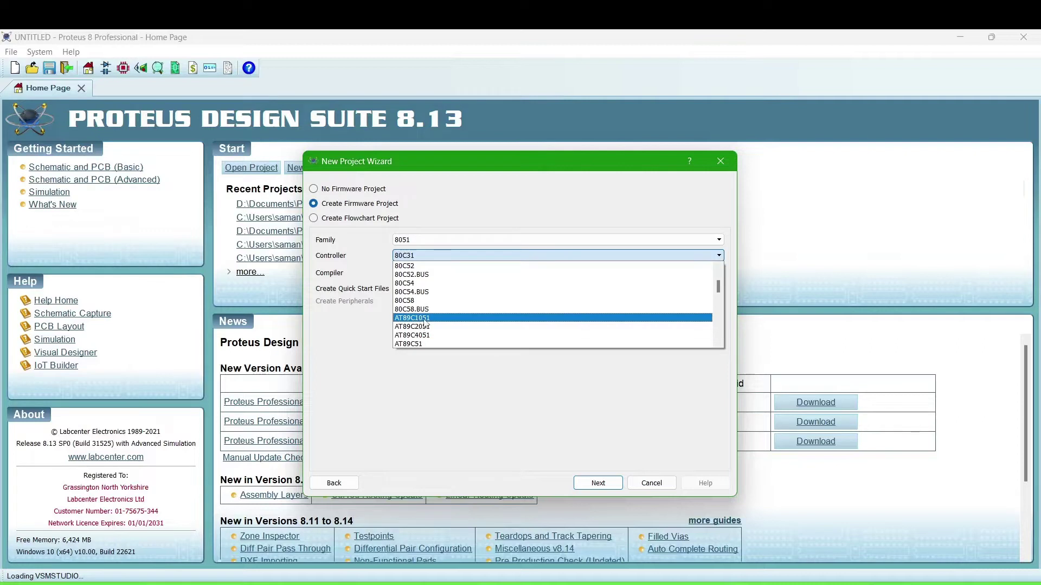
pyautogui.click(464, 345)
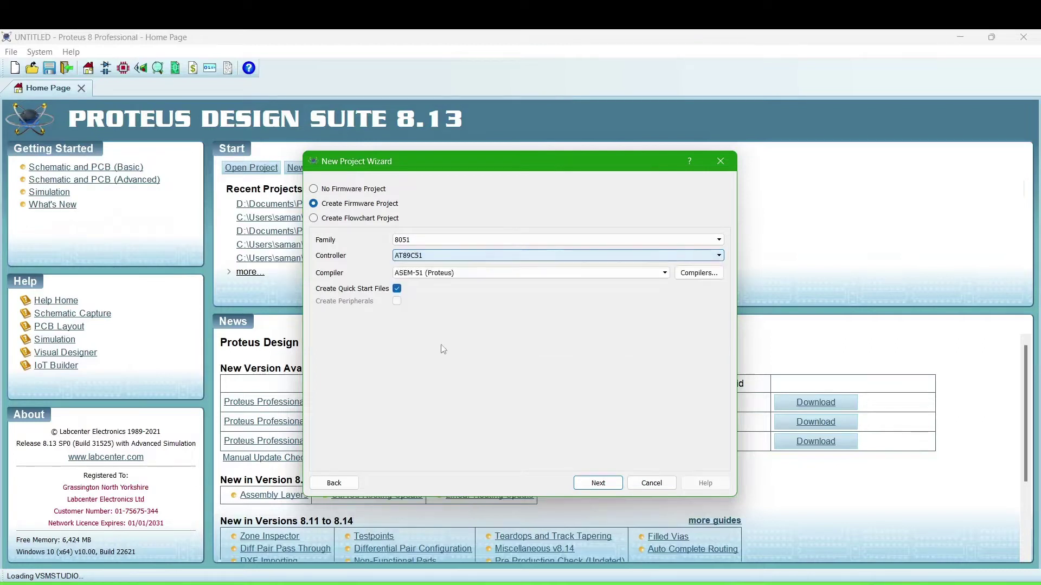
pyautogui.click(476, 273)
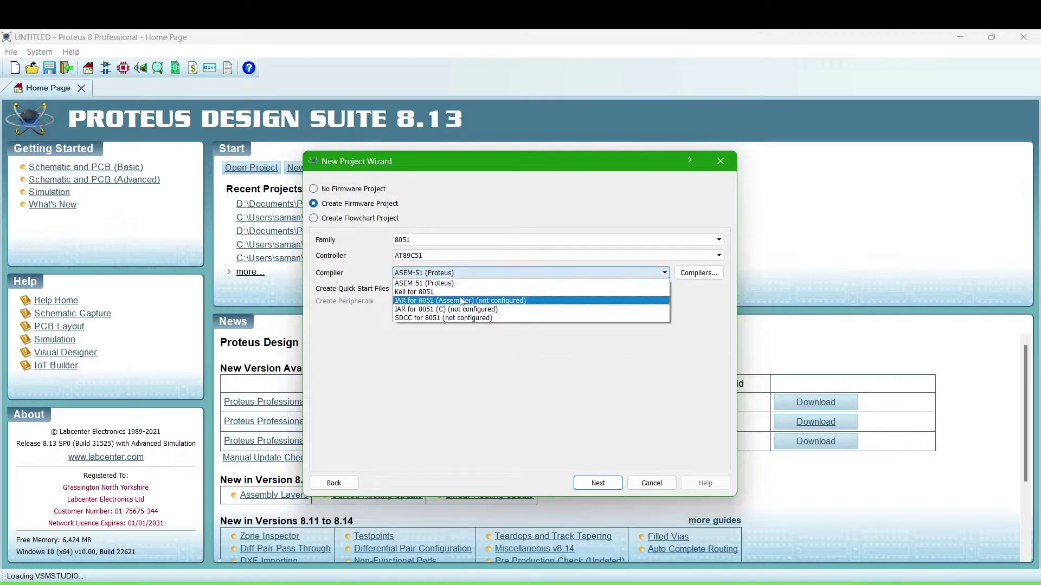
pyautogui.click(440, 295)
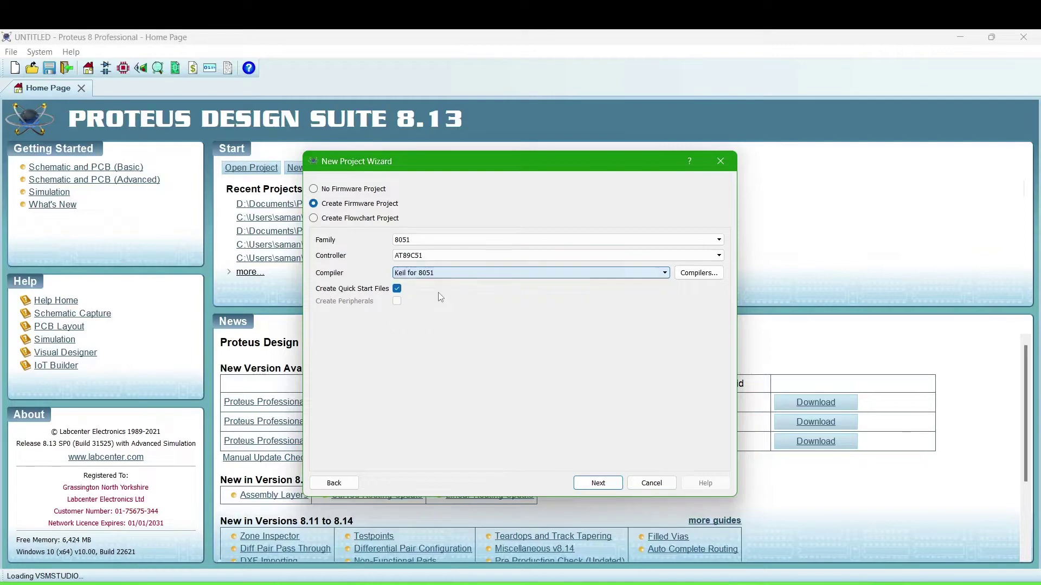
pyautogui.click(605, 485)
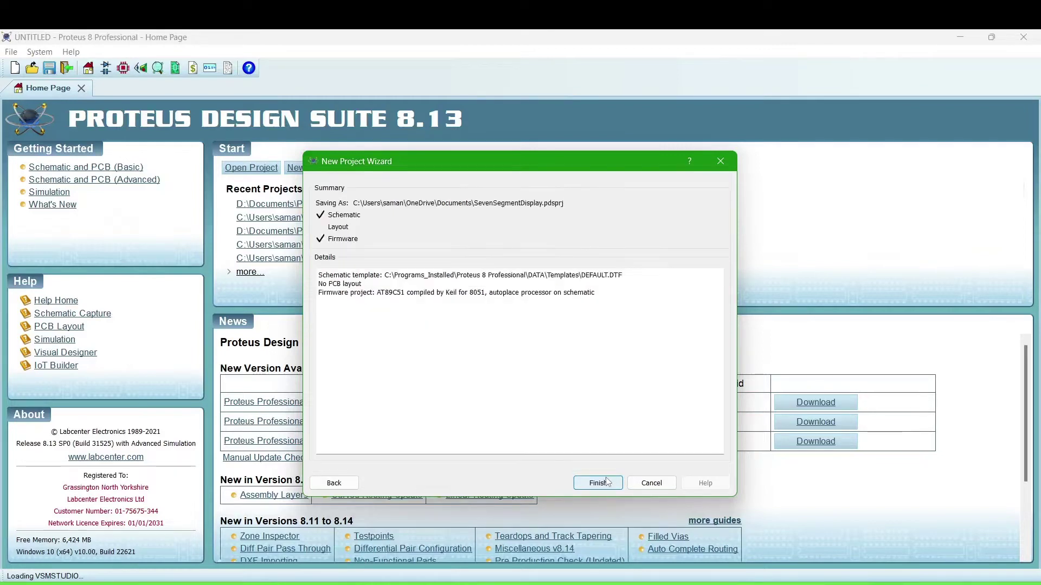
pyautogui.click(606, 482)
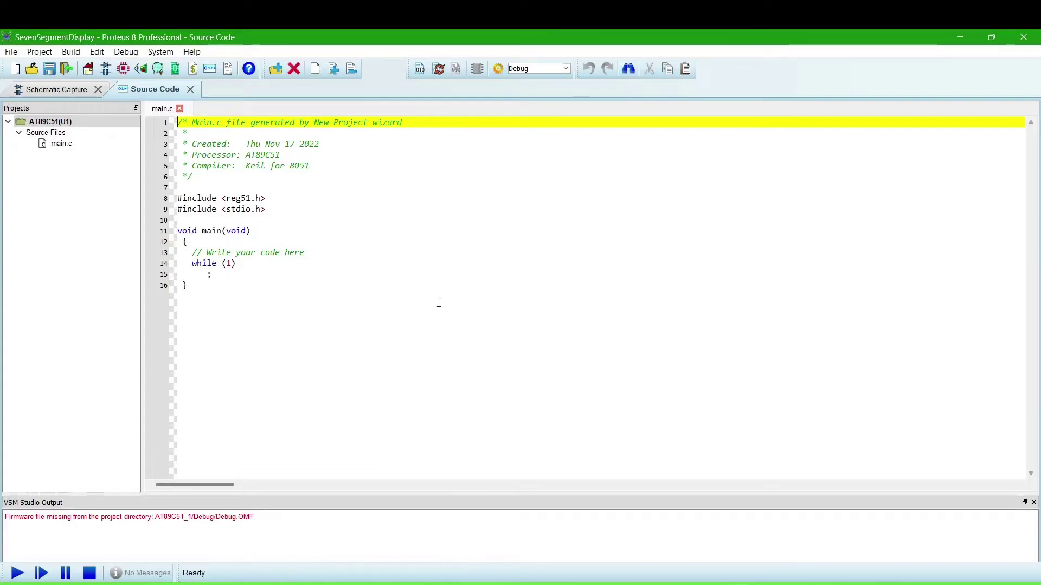
# Switch to the Schematic Capture sheet holding the AT89C51 microcontroller U1.
pyautogui.click(60, 90)
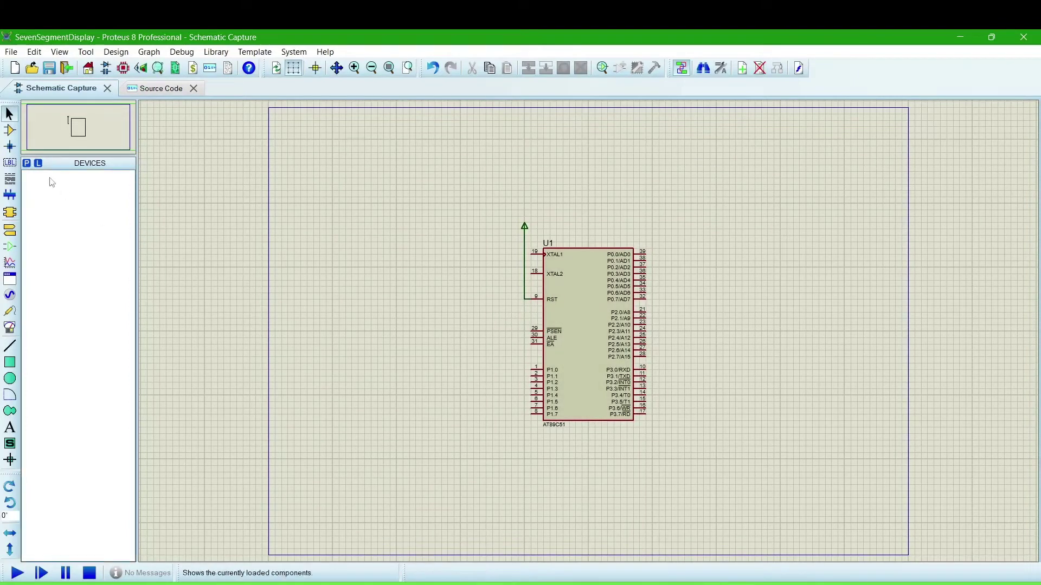
# Search '7se' and add the 7SEG-MPX1-CC common-cathode display, then start a crystal search.
pyautogui.click(27, 164)
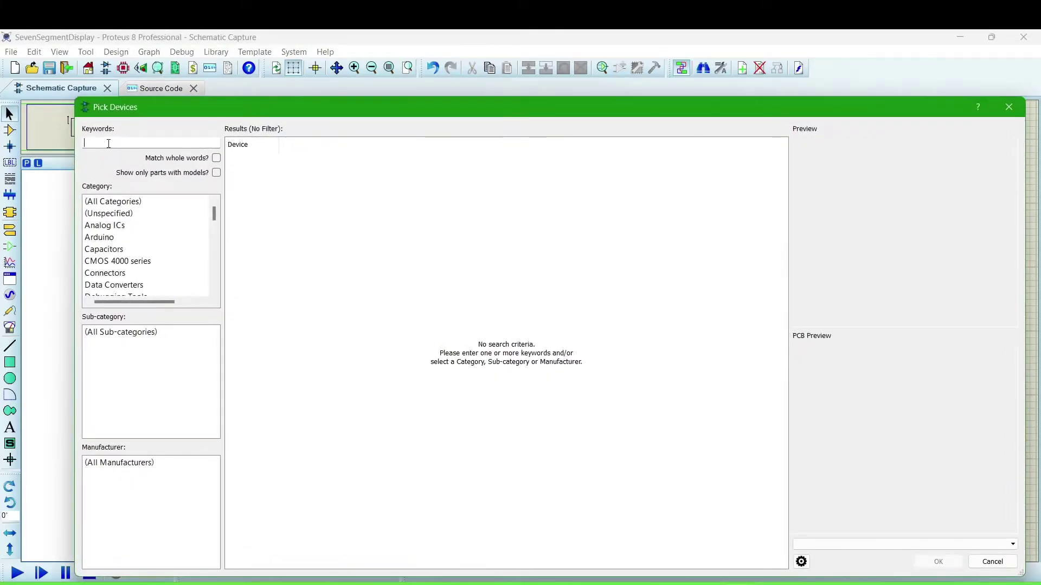
pyautogui.write('7seg')
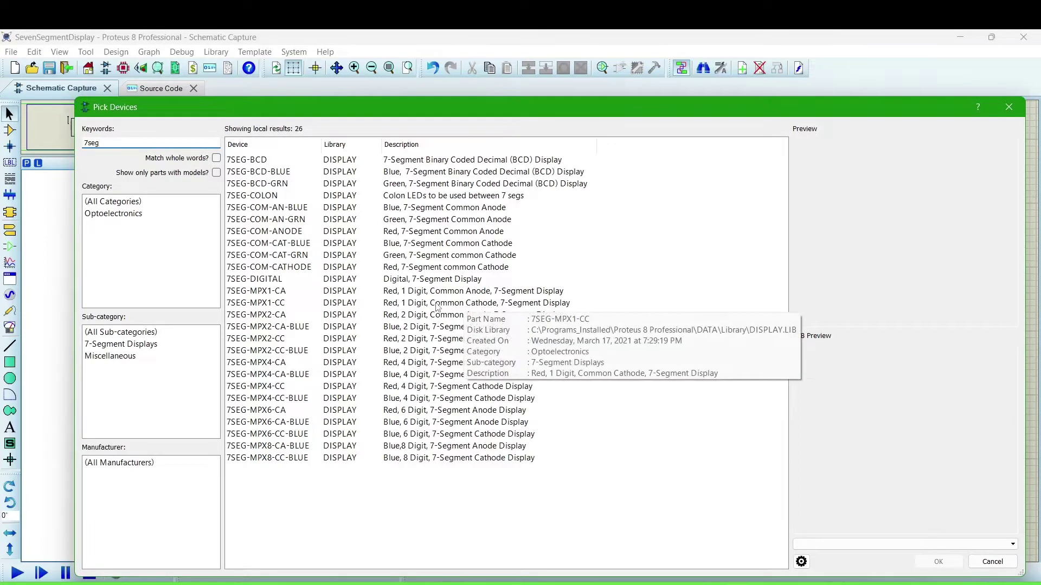
pyautogui.click(439, 307)
pyautogui.doubleClick(338, 307)
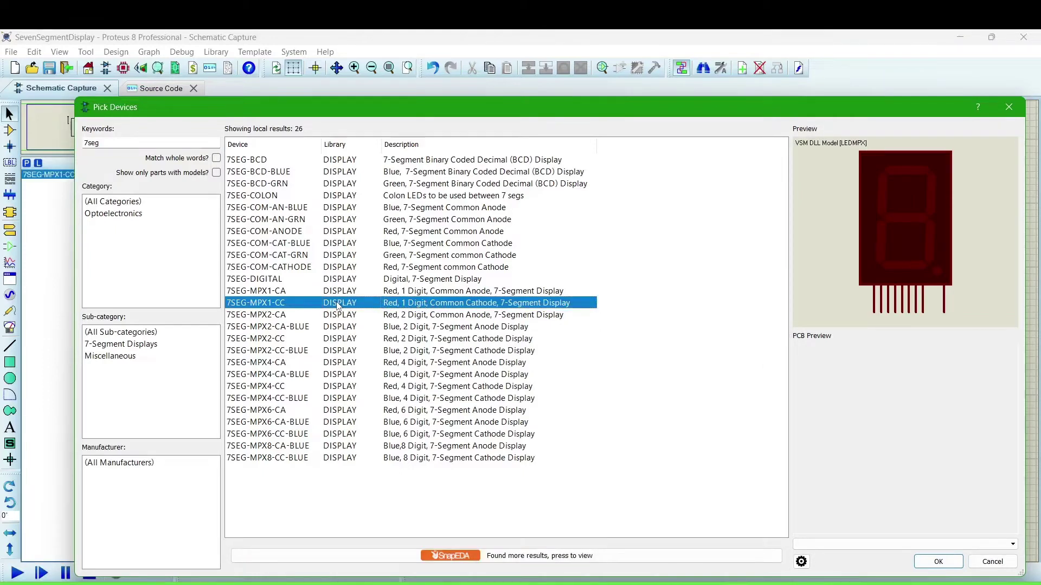
pyautogui.moveTo(100, 144); pyautogui.dragTo(83, 143)
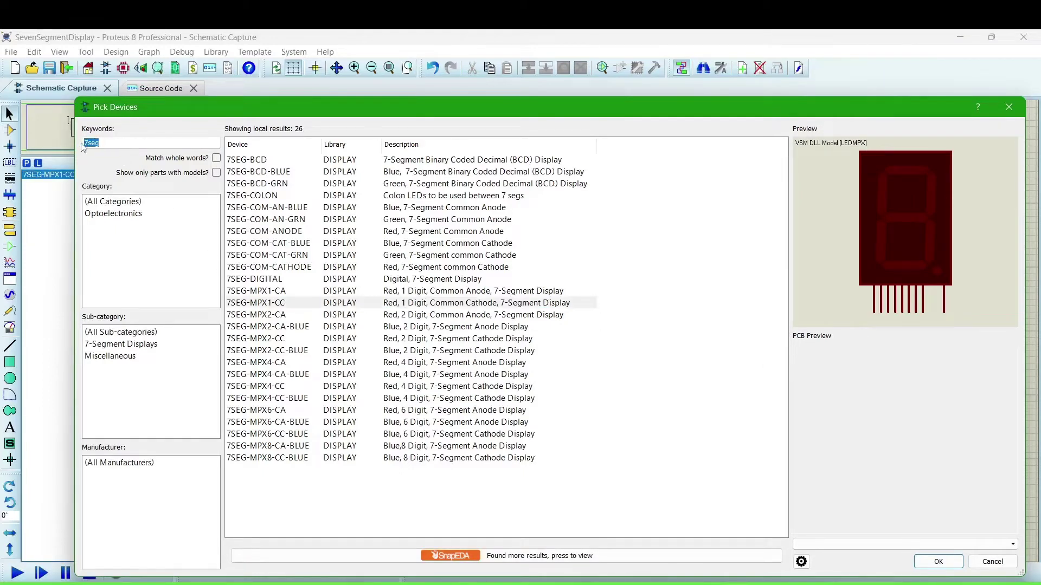
pyautogui.write('crsta')
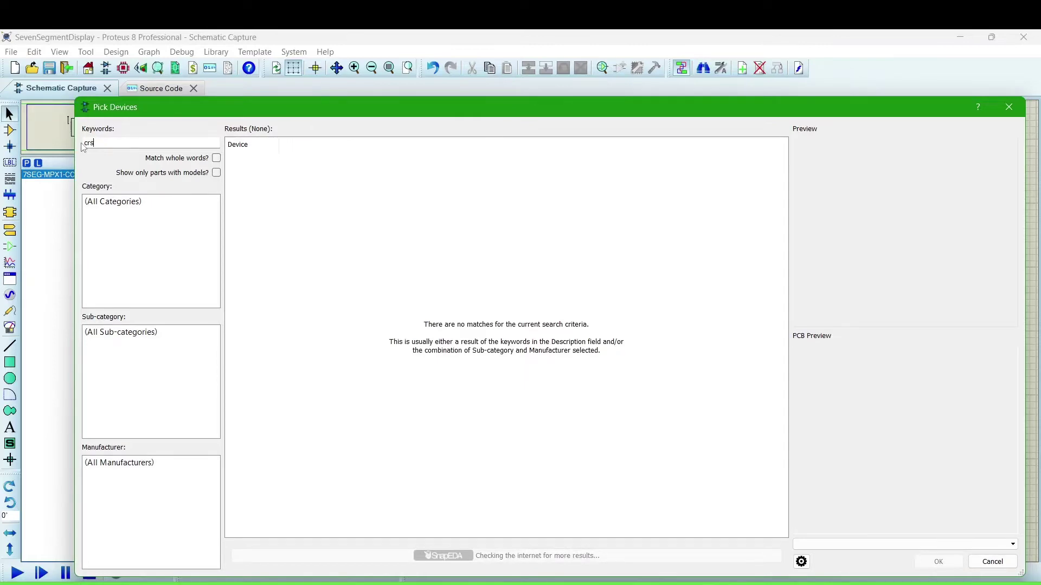
# Correct the search keyword to crystal and add the CRYSTAL part to the device list.
pyautogui.press('BackSpace')
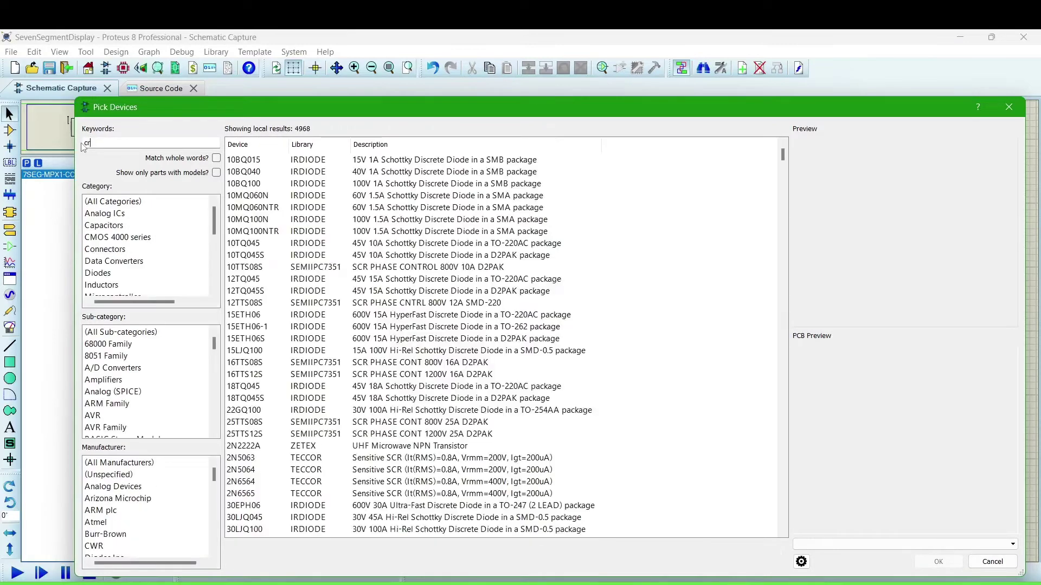
pyautogui.write('ystal')
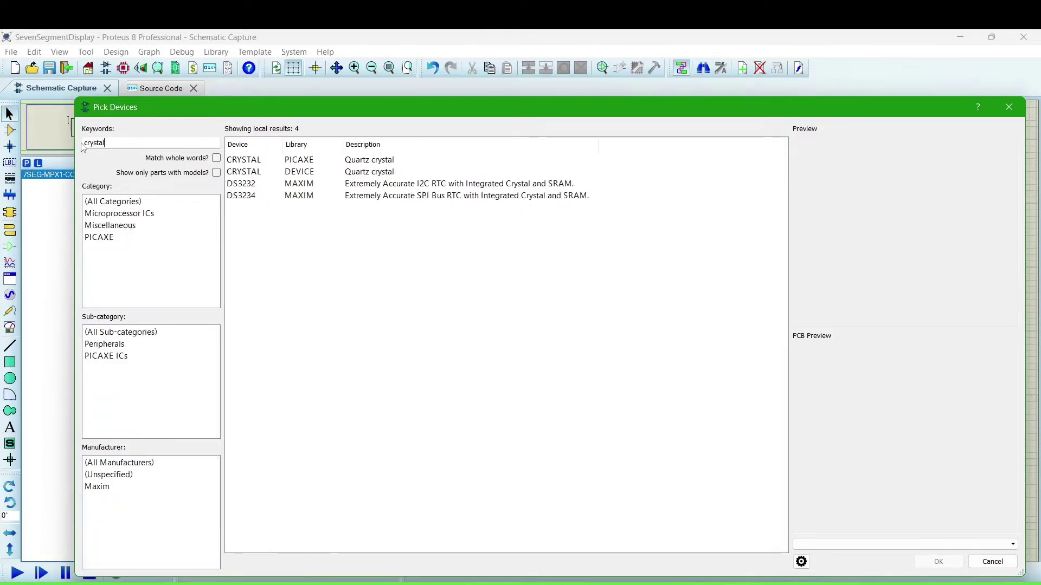
pyautogui.click(301, 171)
pyautogui.click(302, 160)
pyautogui.click(305, 185)
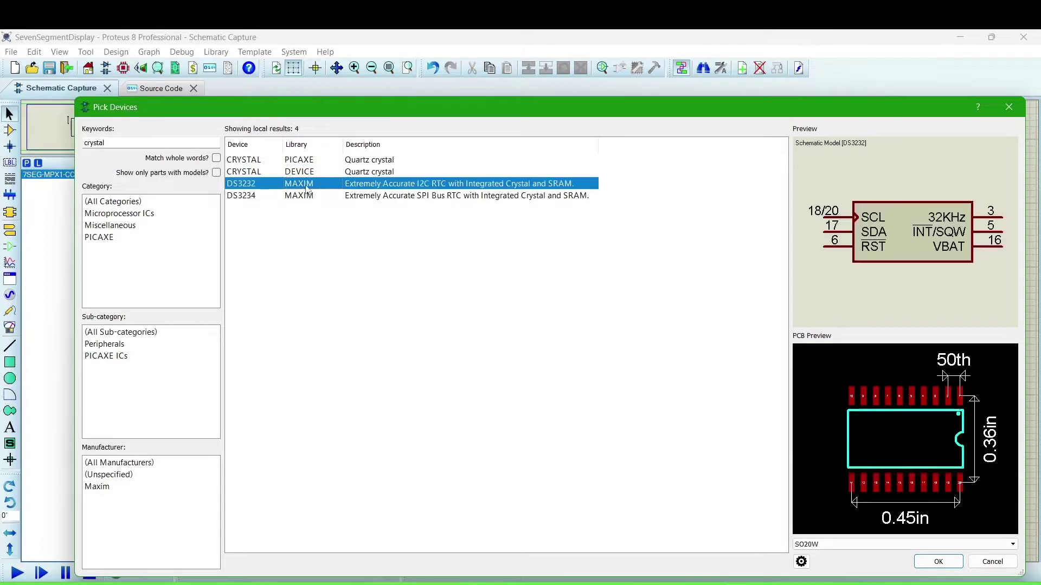
pyautogui.click(306, 164)
pyautogui.doubleClick(305, 164)
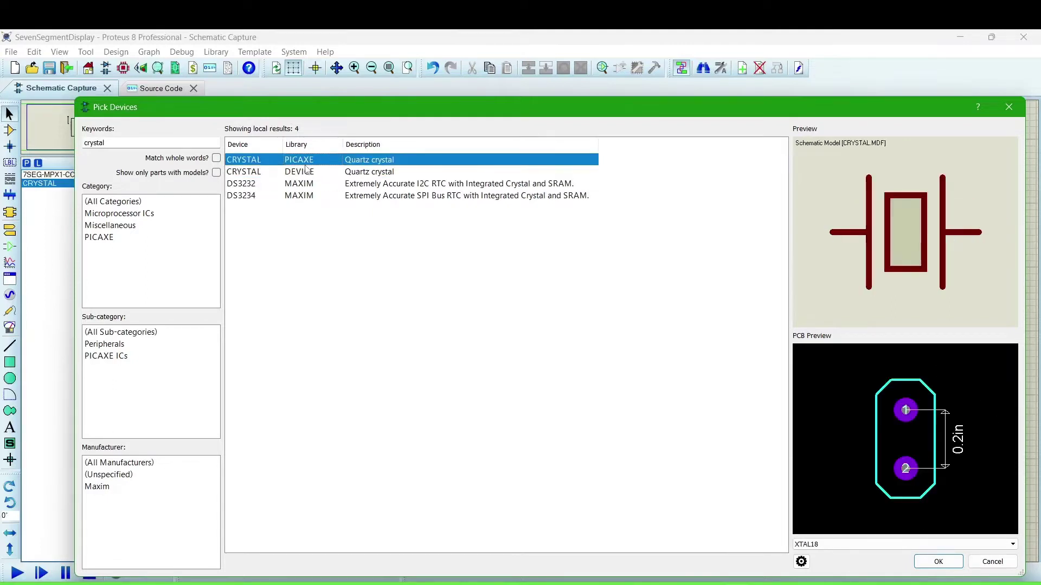
pyautogui.moveTo(108, 143); pyautogui.dragTo(75, 144)
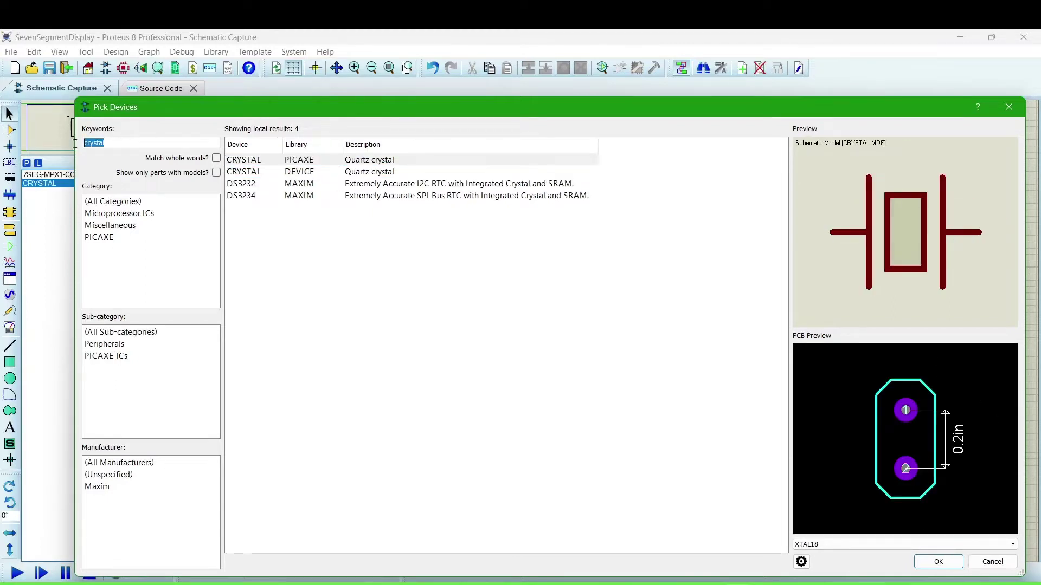
# Search 'capacitor', add the generic CAP capacitor, and clear the keyword field.
pyautogui.write('capacit')
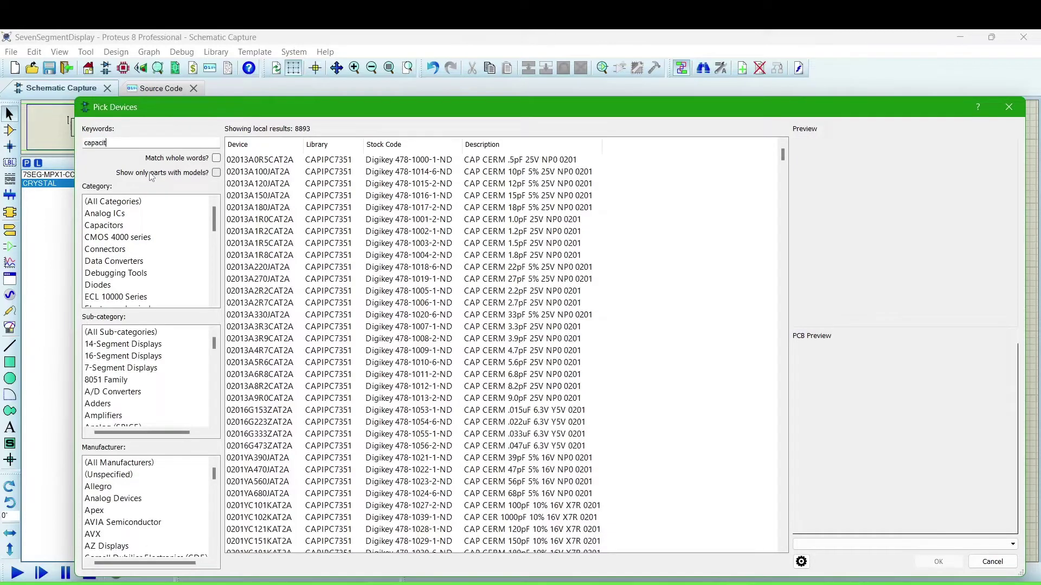
pyautogui.write('or')
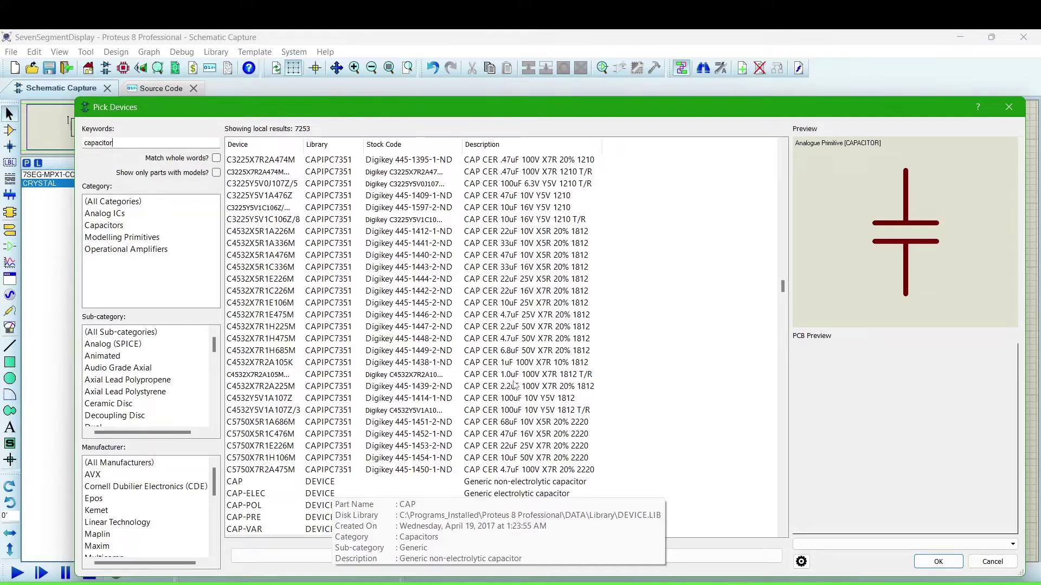
pyautogui.scroll(-7, 525, 355)
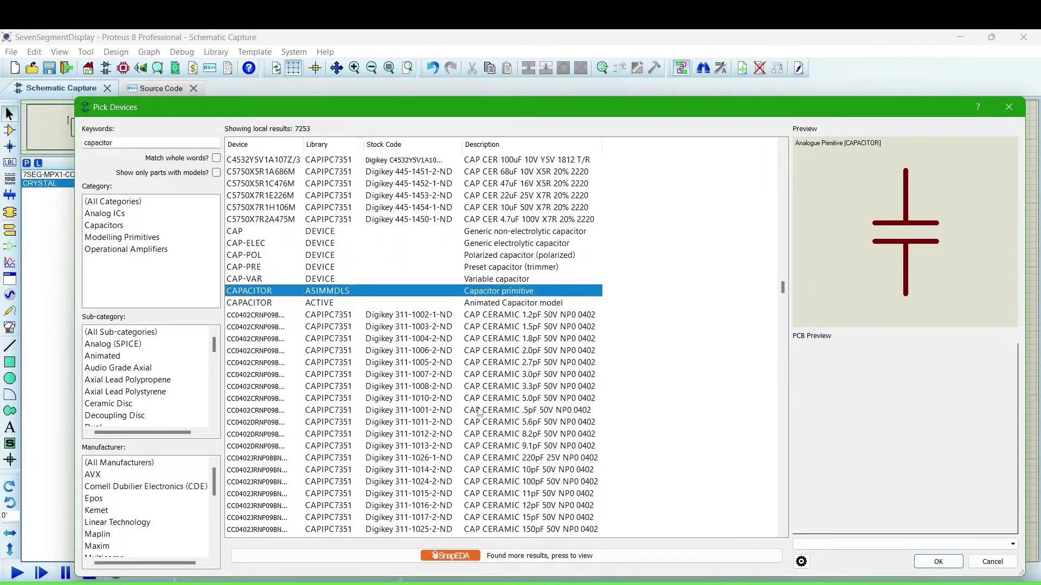
pyautogui.scroll(-7, 539, 503)
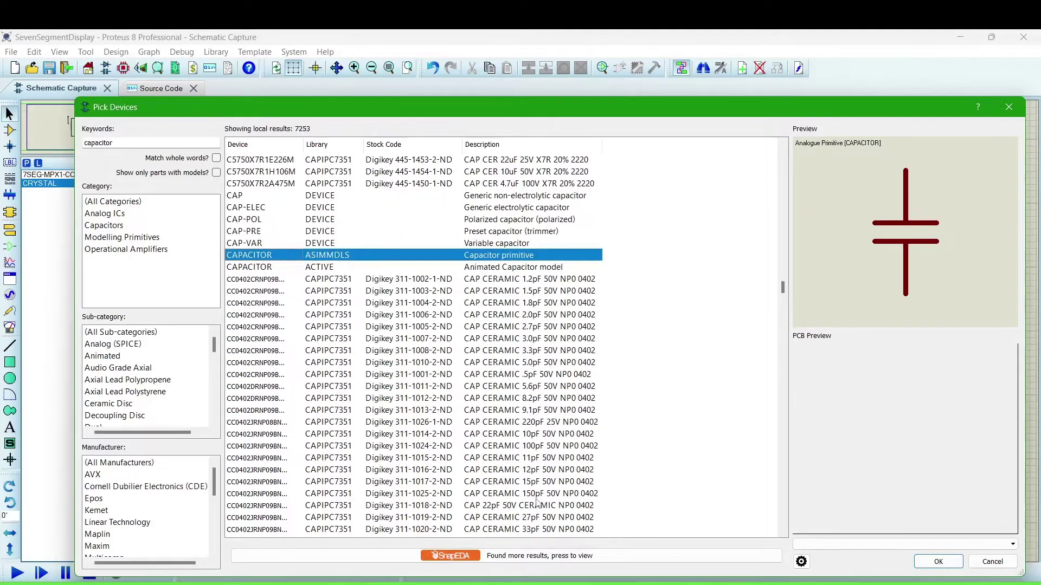
pyautogui.scroll(11, 535, 510)
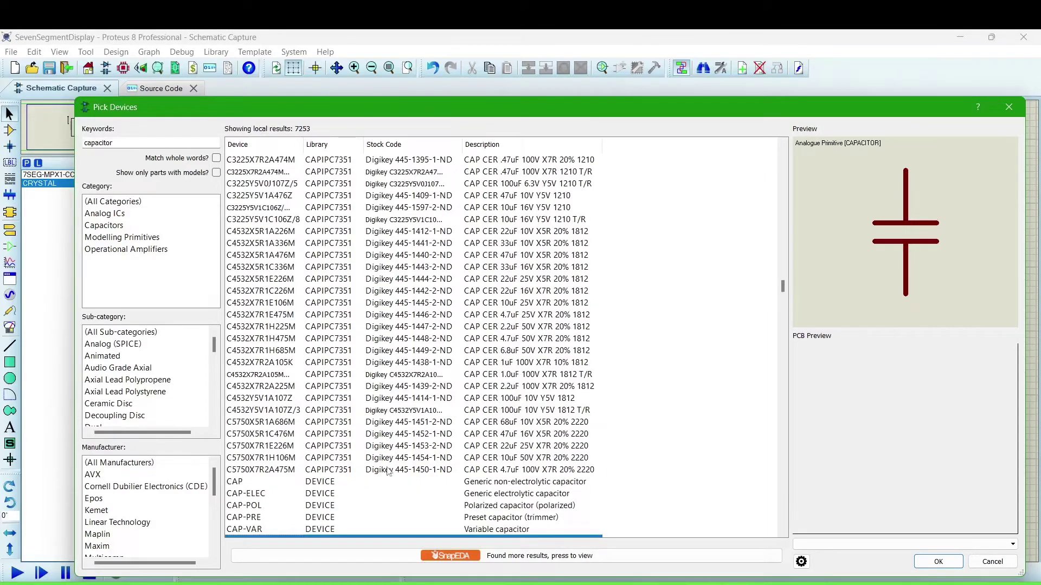
pyautogui.click(315, 484)
pyautogui.doubleClick(316, 484)
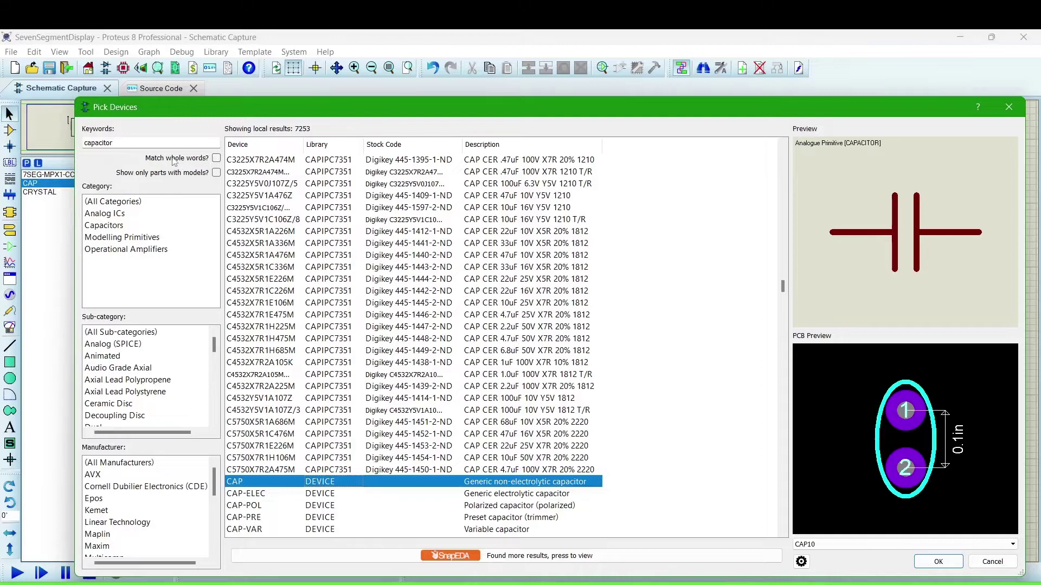
pyautogui.click(108, 144)
pyautogui.moveTo(109, 144); pyautogui.dragTo(75, 142)
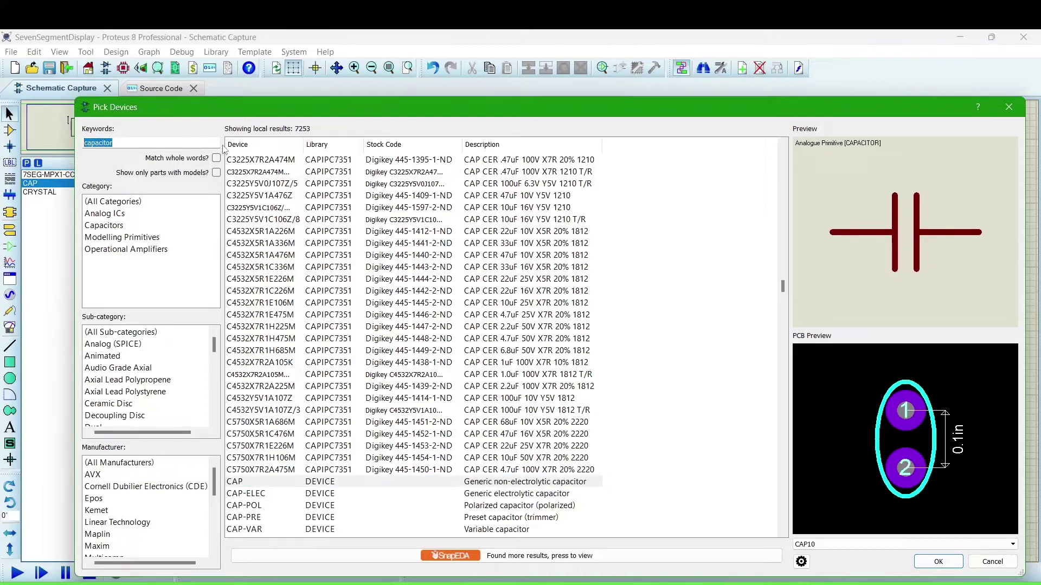
pyautogui.press('BackSpace')
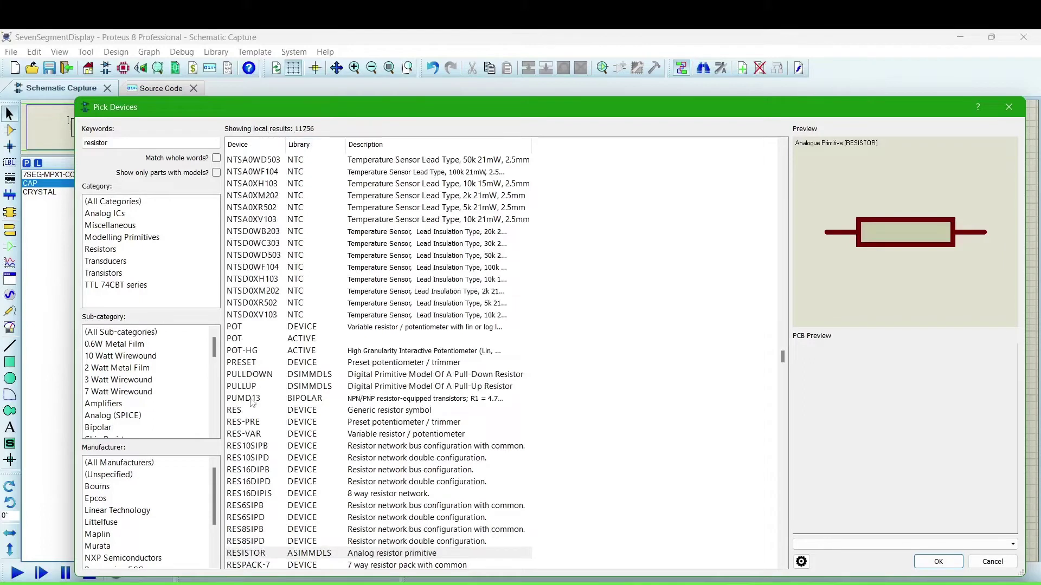
# Add the generic RES resistor to the device list and close Pick Devices.
pyautogui.doubleClick(252, 412)
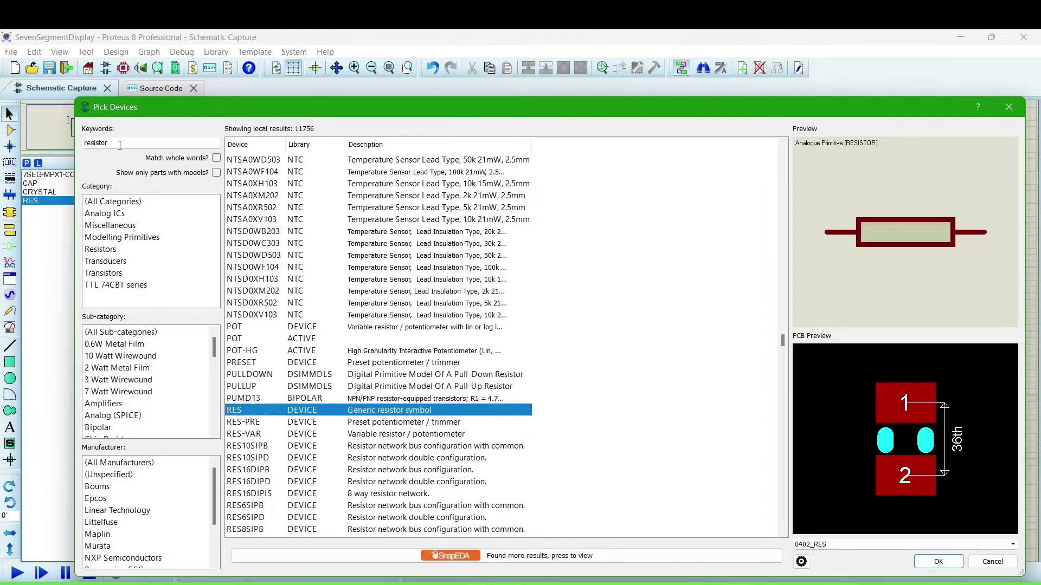
pyautogui.moveTo(120, 145); pyautogui.dragTo(84, 150)
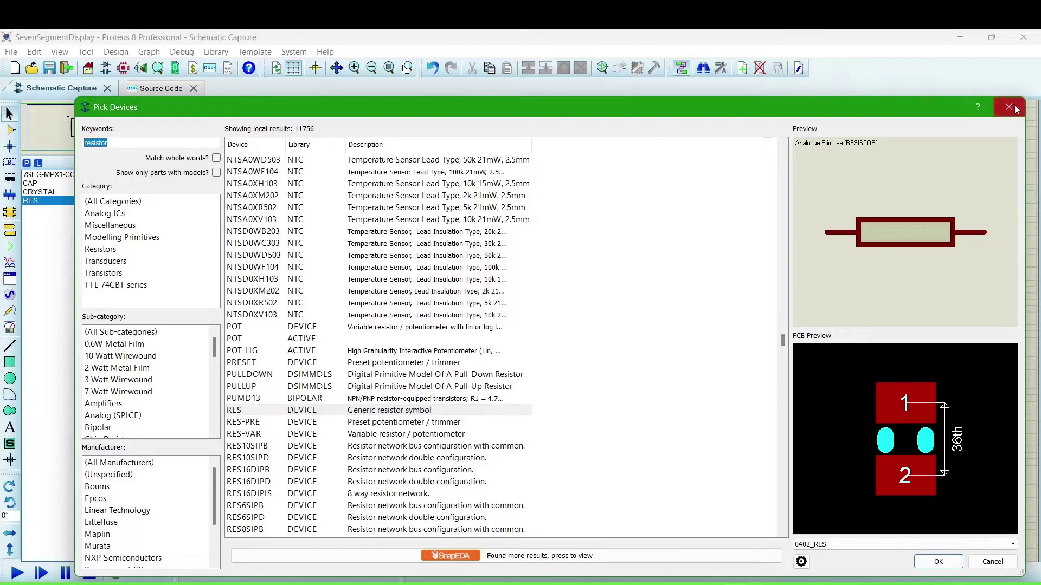
pyautogui.press('Escape')
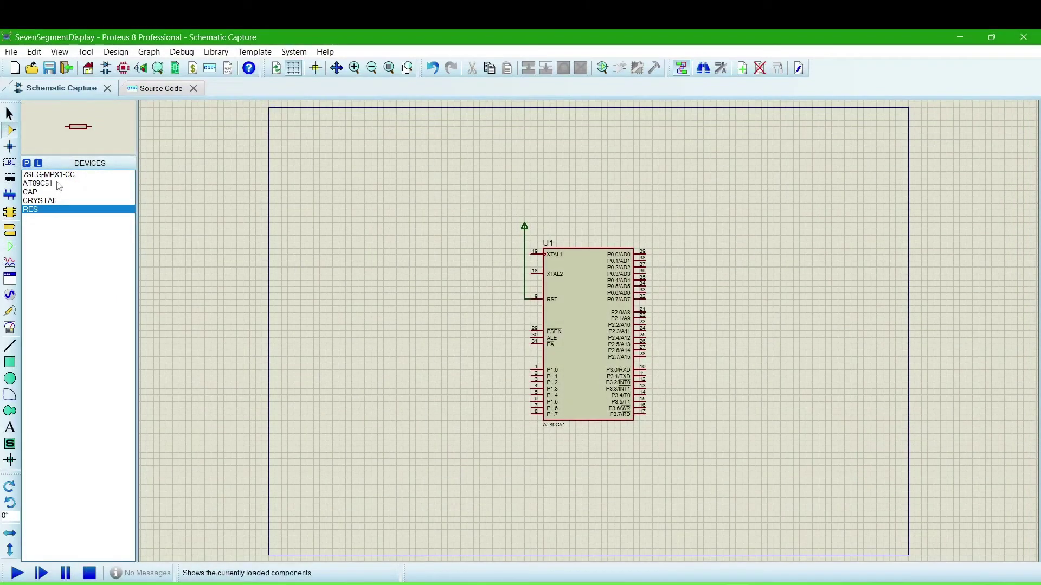
# Place the 7SEG-MPX1-CC display to the right of the AT89C51.
pyautogui.click(54, 184)
pyautogui.click(64, 174)
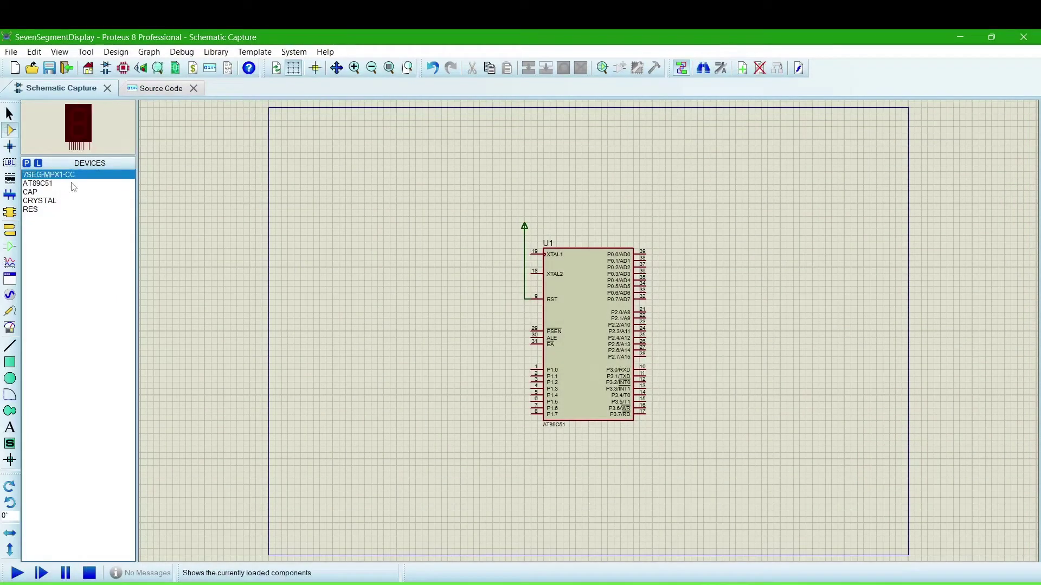
pyautogui.click(738, 289)
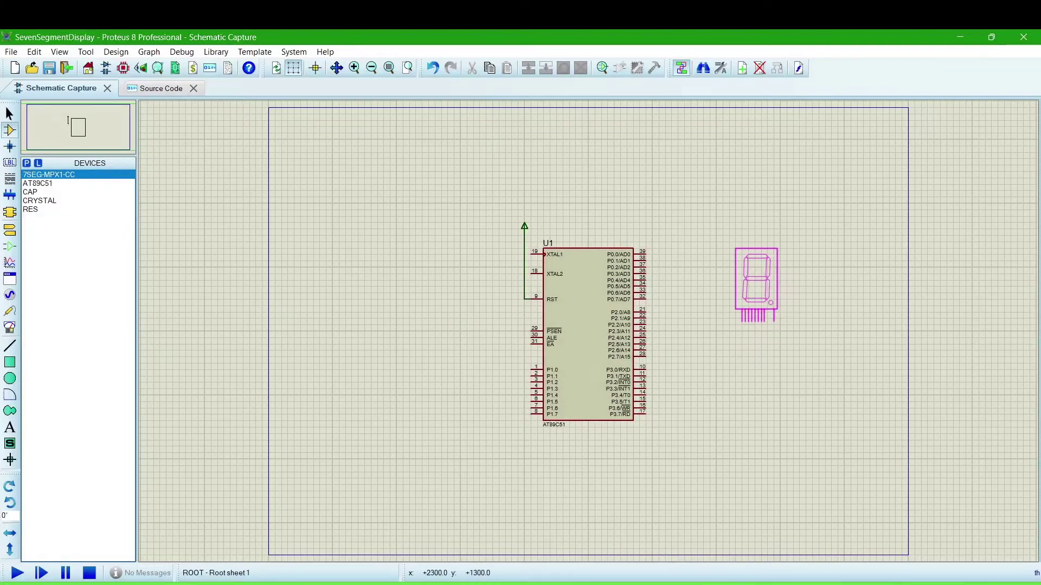
pyautogui.click(756, 272)
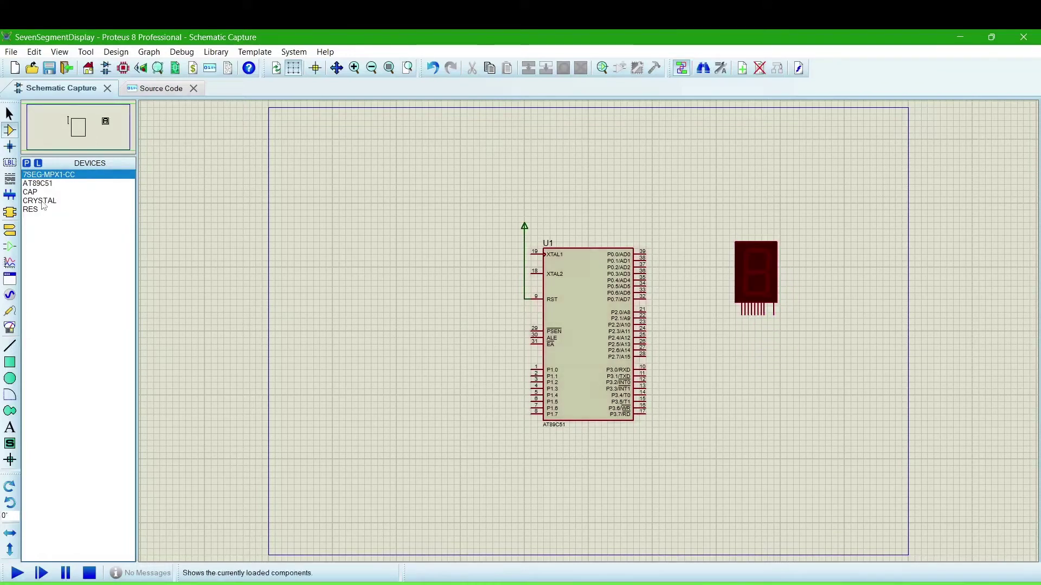
# Place crystal X1 left of the microcontroller and rotate it 90° clockwise.
pyautogui.click(43, 201)
pyautogui.click(386, 263)
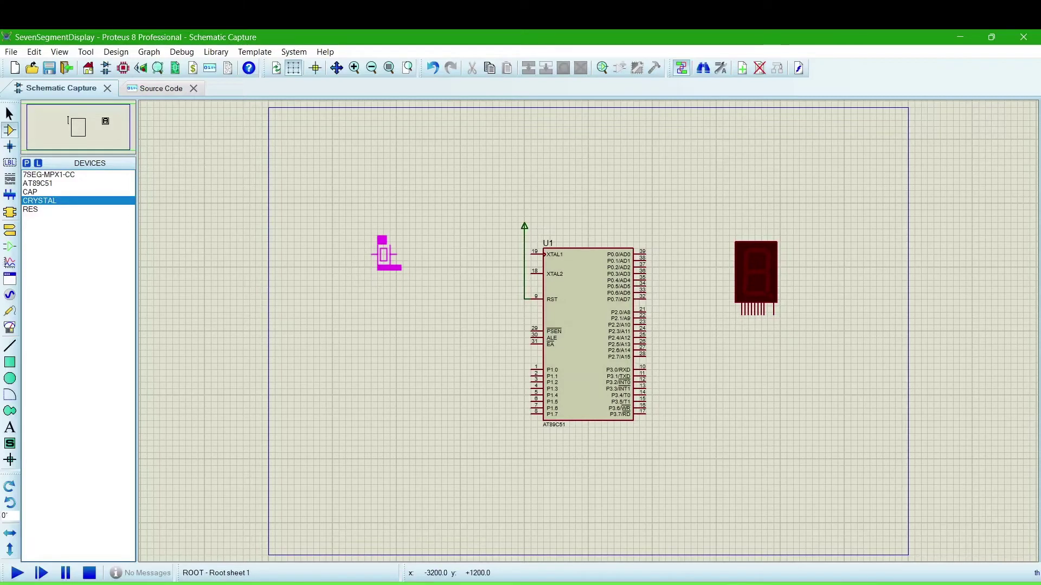
pyautogui.click(370, 266)
pyautogui.rightClick(373, 265)
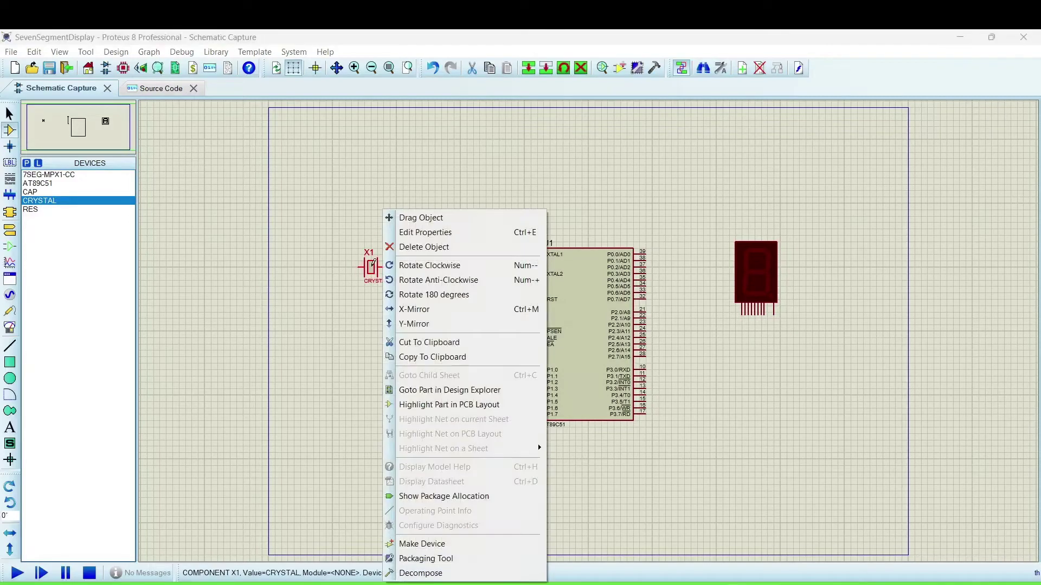
pyautogui.click(412, 265)
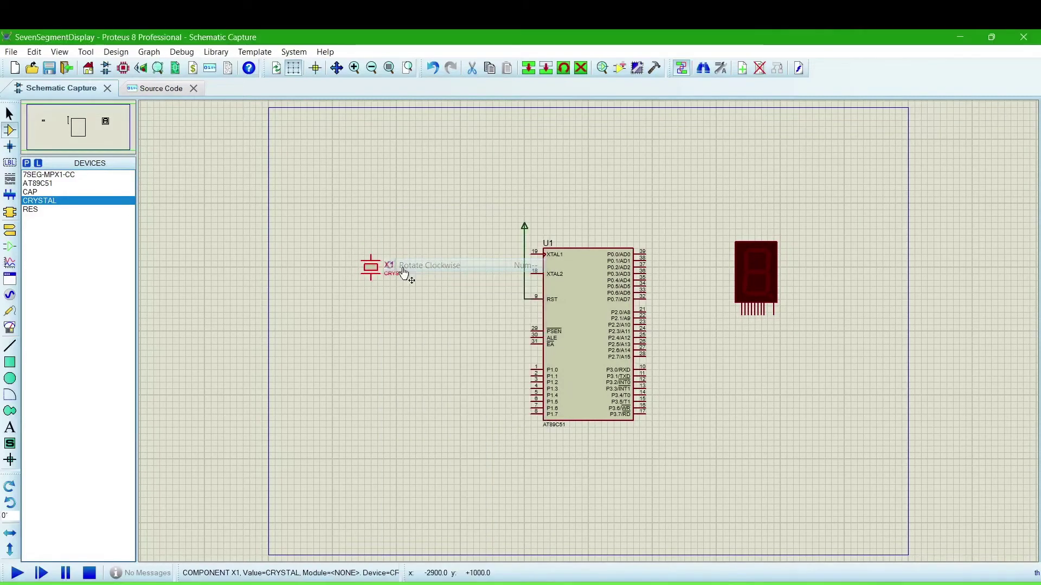
pyautogui.click(384, 300)
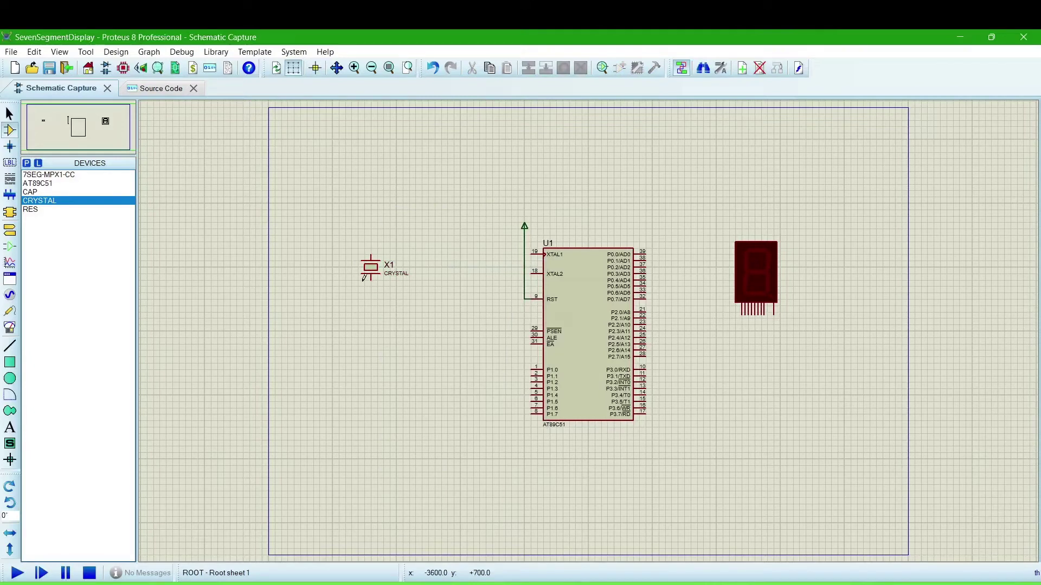
pyautogui.click(30, 192)
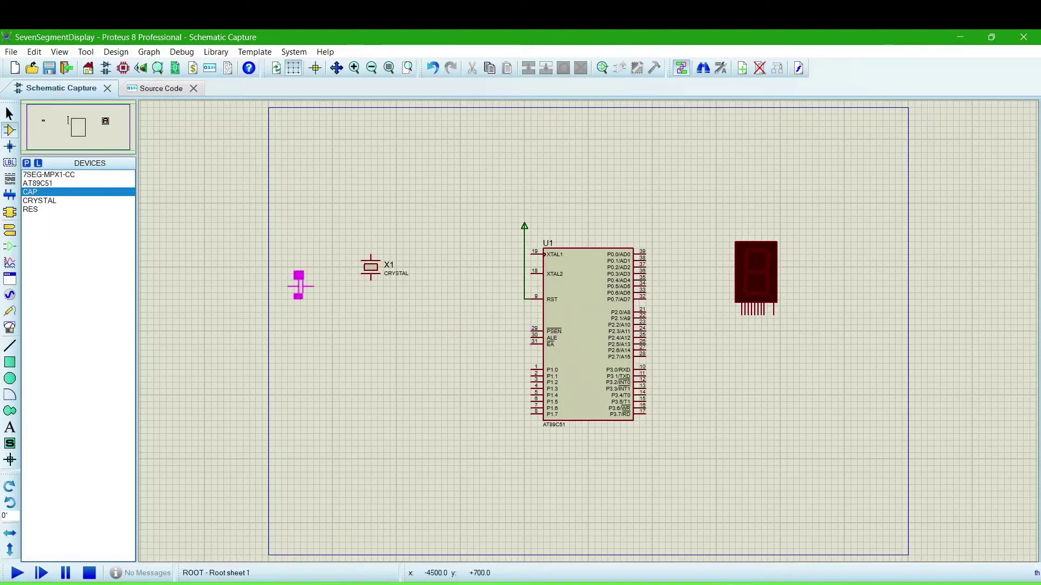
# Place capacitor C1 left of crystal X1 and C2 above it, rotated anti-clockwise.
pyautogui.click(319, 281)
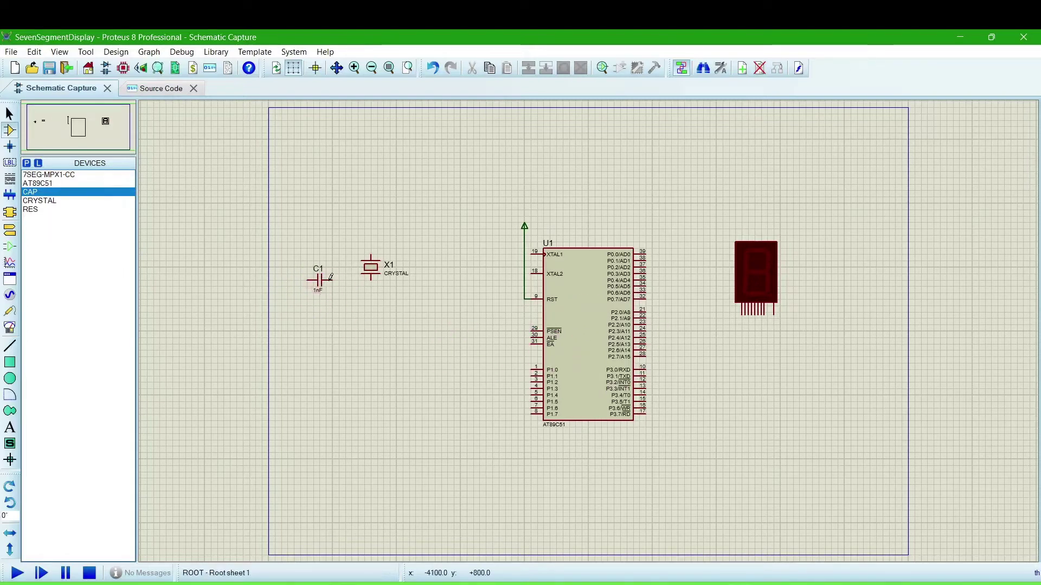
pyautogui.click(306, 229)
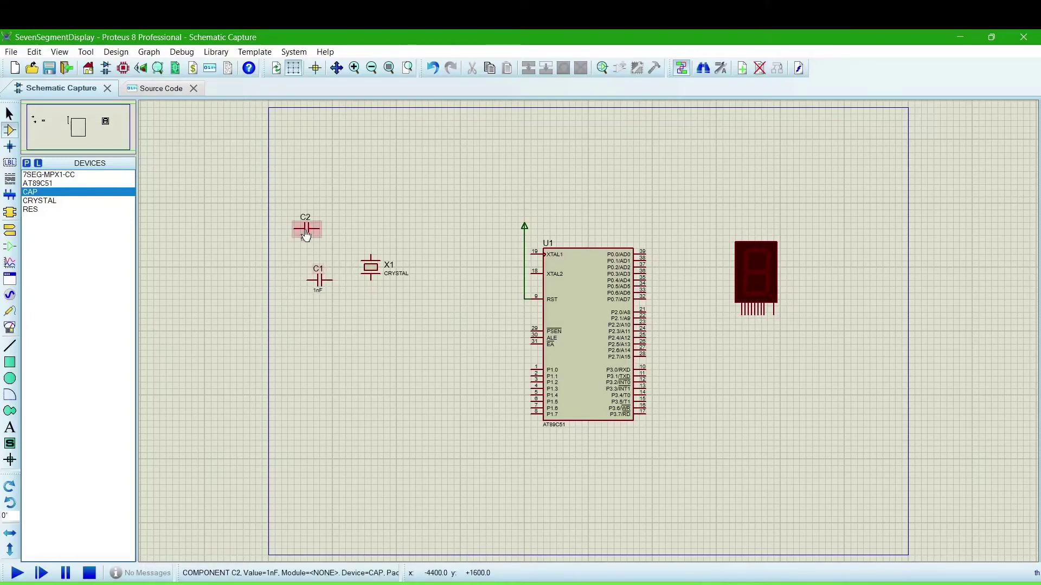
pyautogui.rightClick(307, 233)
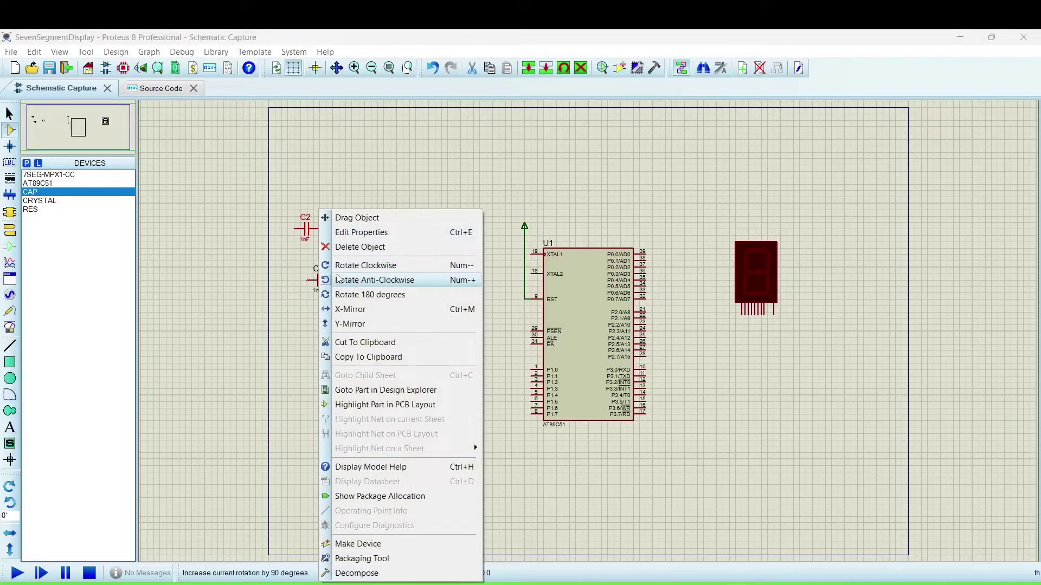
pyautogui.click(337, 279)
# Change capacitor C2's capacitance from 1nF to 33pF.
pyautogui.doubleClick(306, 227)
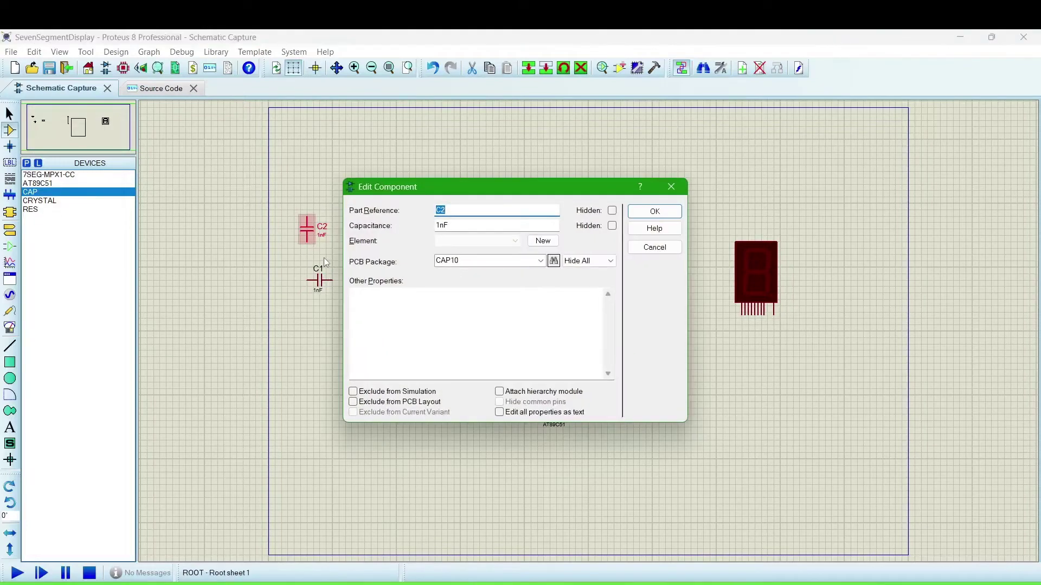
pyautogui.click(461, 228)
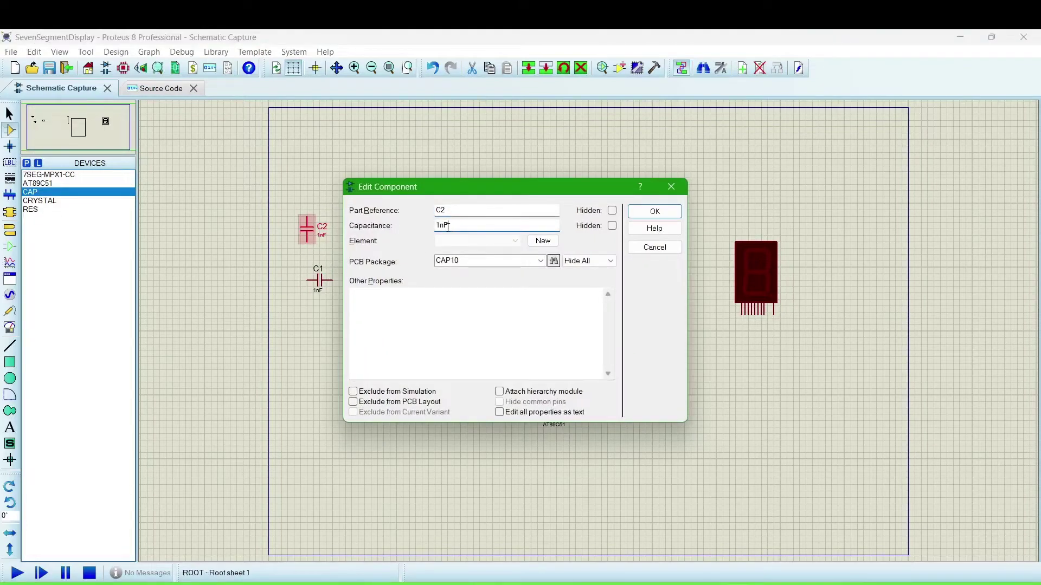
pyautogui.doubleClick(444, 226)
pyautogui.write('33pF')
pyautogui.click(655, 211)
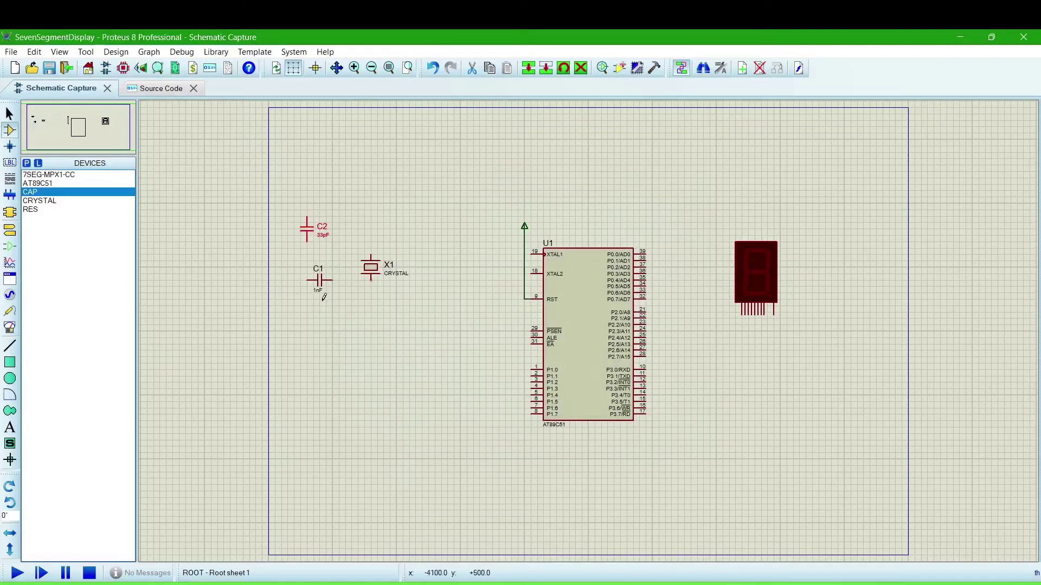
# Discard the accidental reference edit and set capacitor C1's capacitance to 33pF.
pyautogui.doubleClick(319, 283)
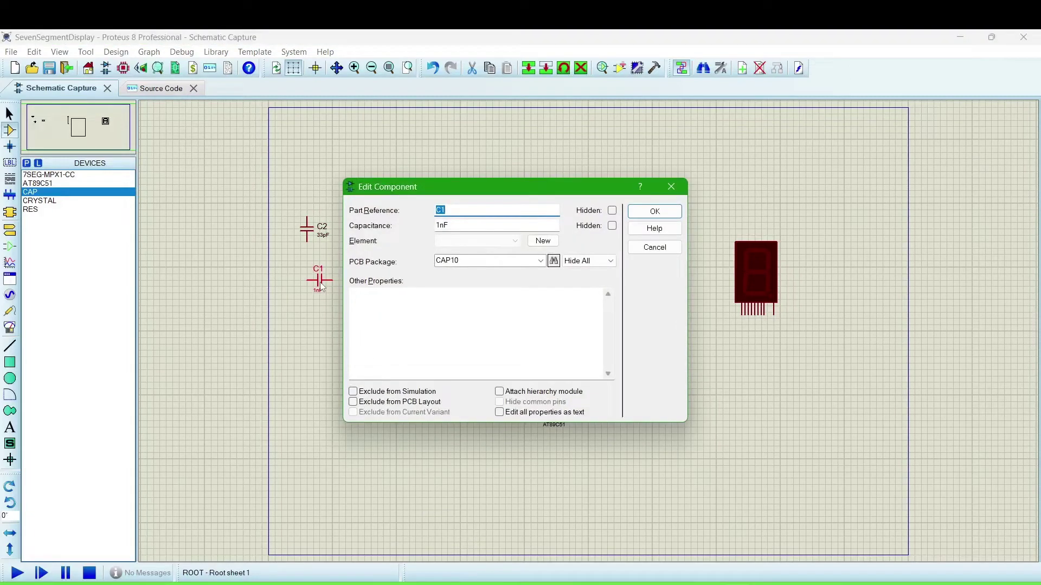
pyautogui.write('3')
pyautogui.click(655, 247)
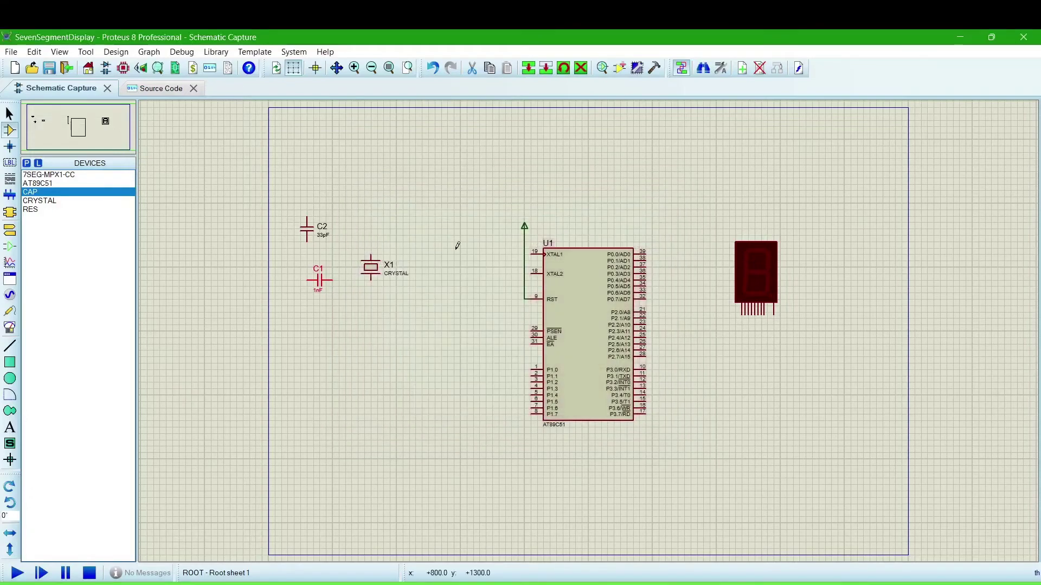
pyautogui.doubleClick(319, 280)
pyautogui.press('Tab')
pyautogui.write('33')
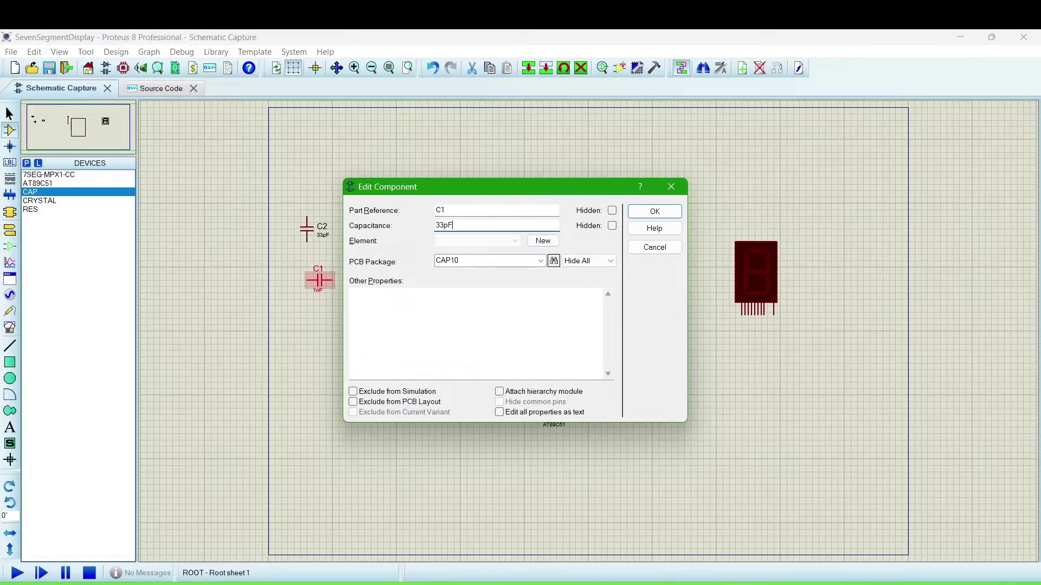
pyautogui.click(654, 211)
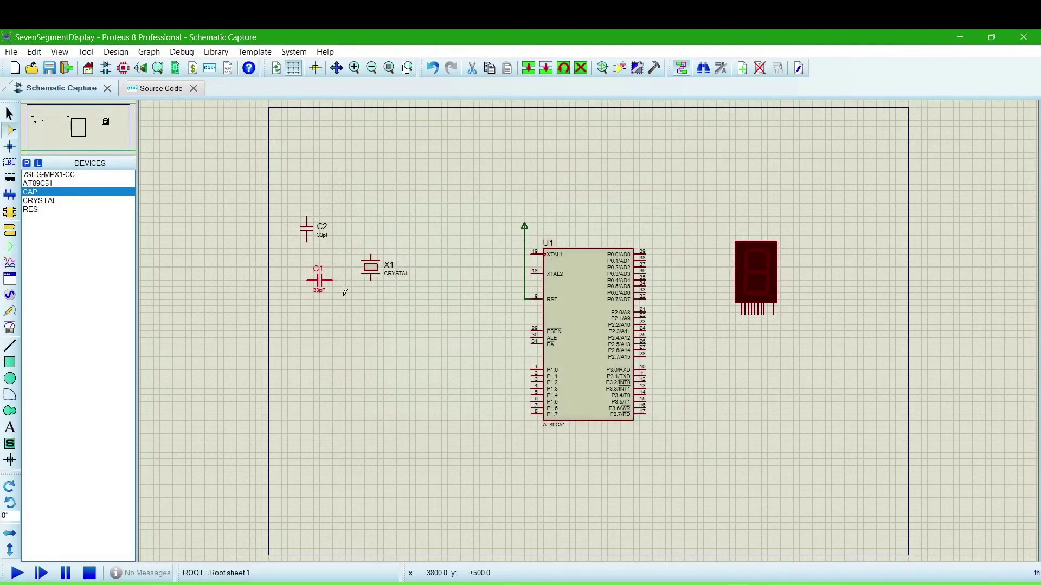
# Wire C2 to X1's top pin, C1 to C2, and C1 to X1's bottom pin.
pyautogui.click(307, 216)
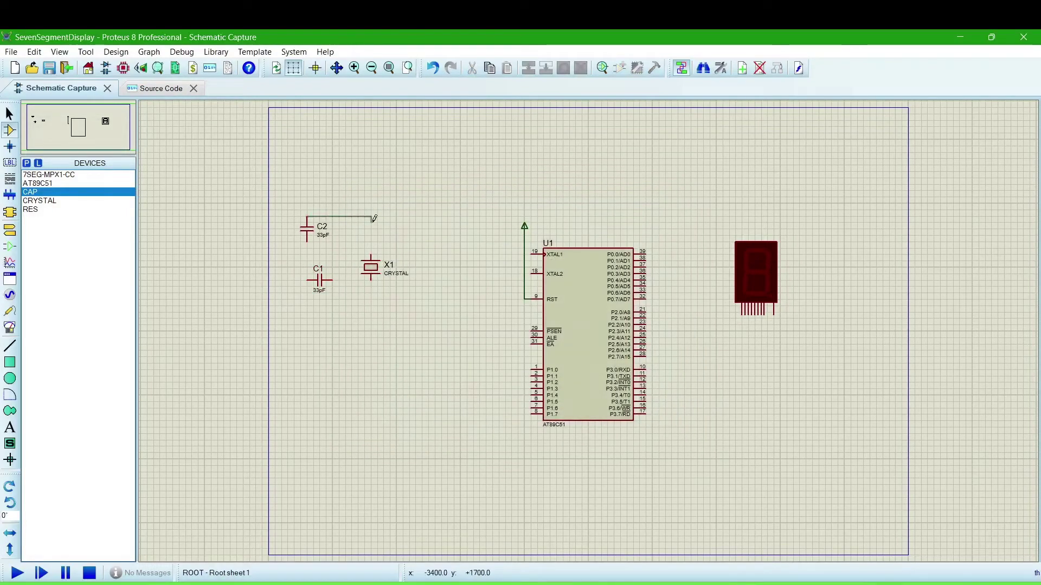
pyautogui.click(372, 253)
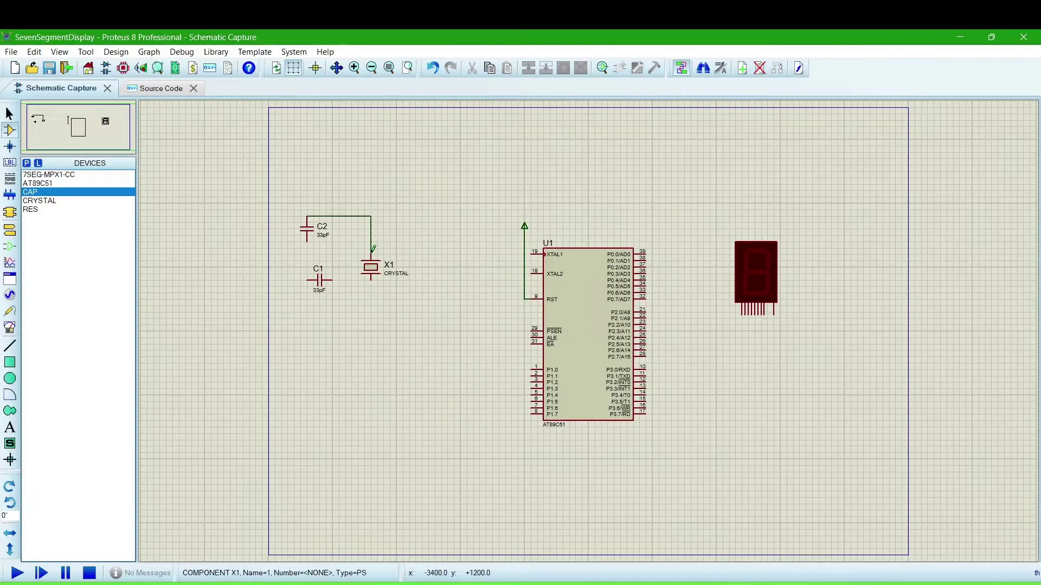
pyautogui.click(307, 280)
pyautogui.click(308, 242)
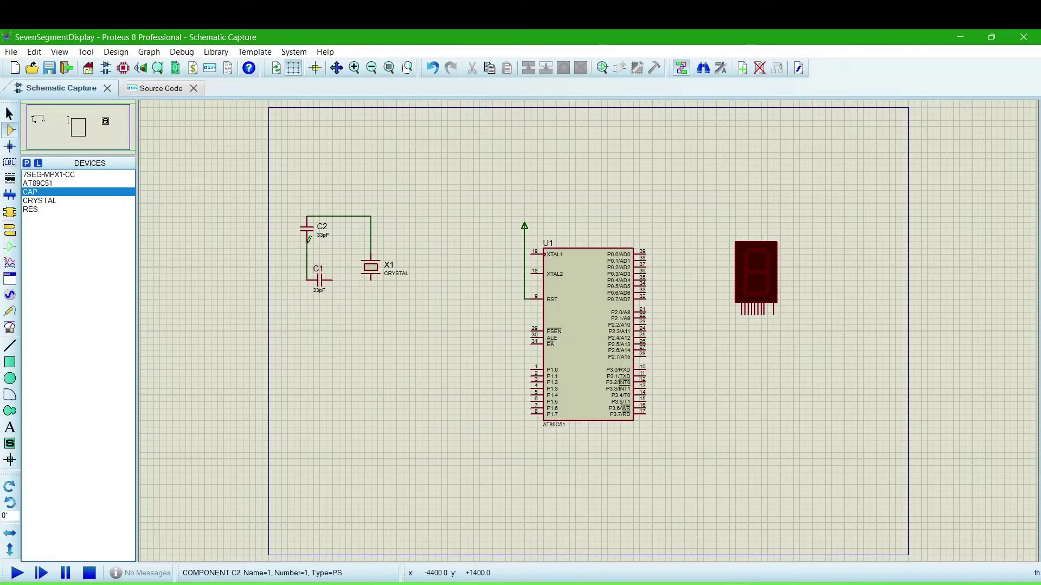
pyautogui.click(332, 280)
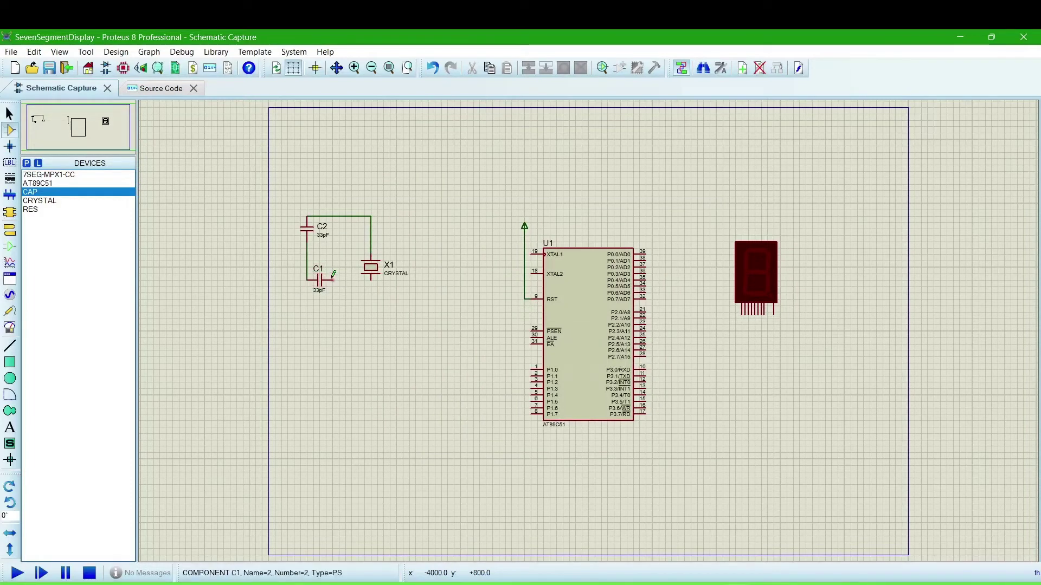
pyautogui.click(371, 280)
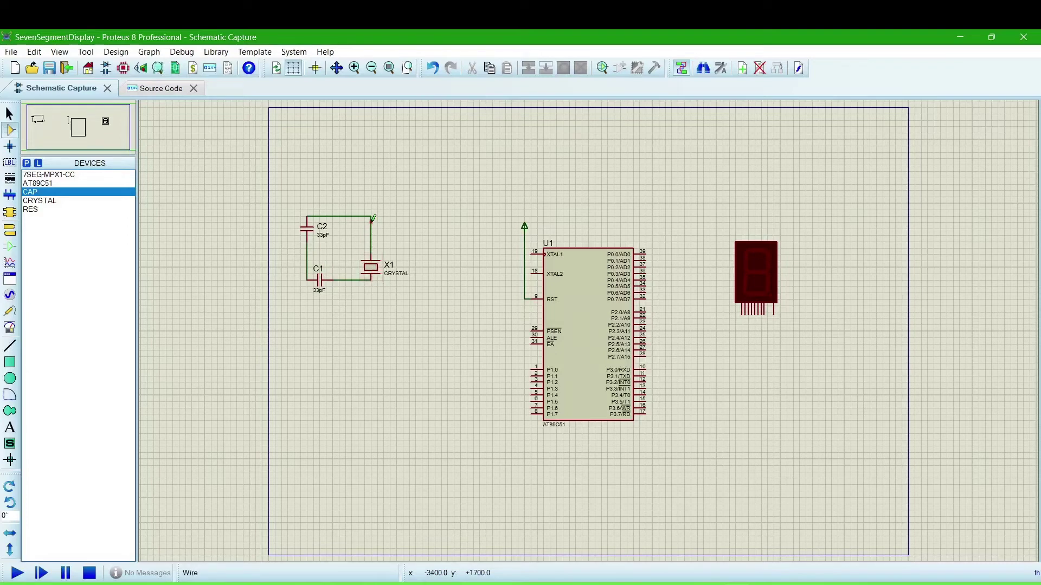
# Connect crystal X1's ends to the AT89C51's XTAL1 pin 19 and XTAL2 pin 18.
pyautogui.click(371, 222)
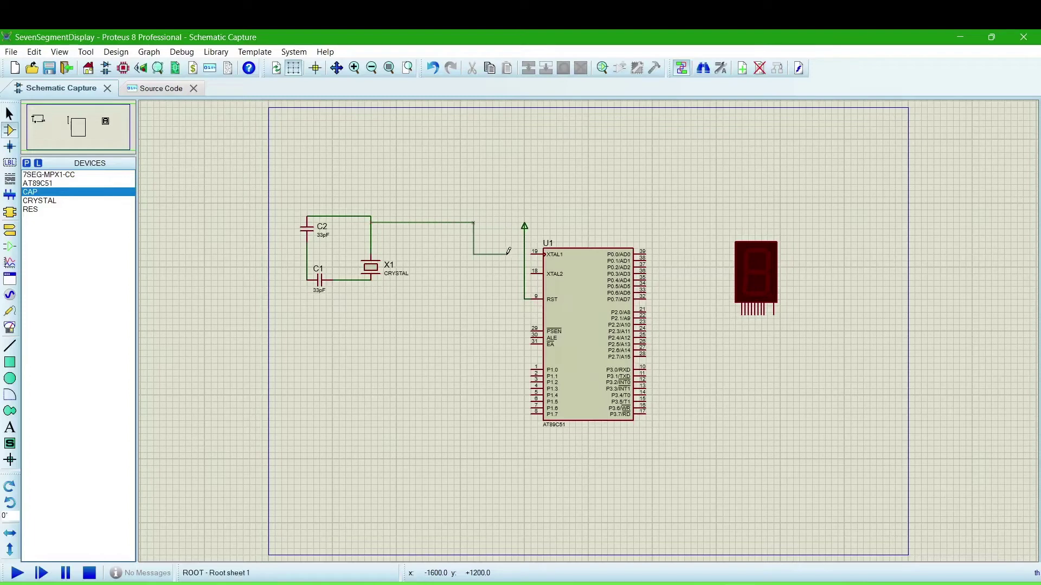
pyautogui.click(531, 254)
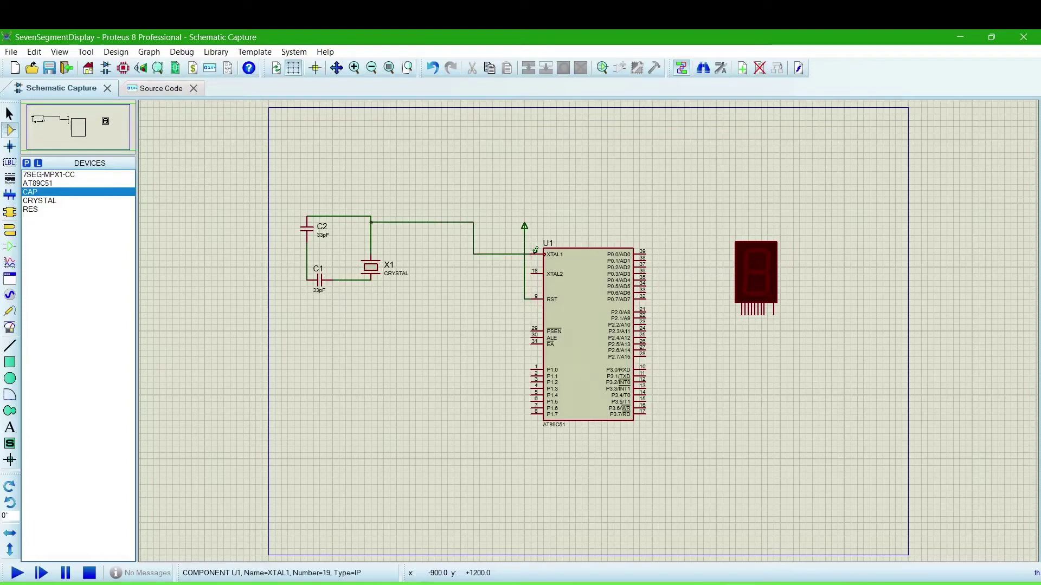
pyautogui.click(372, 278)
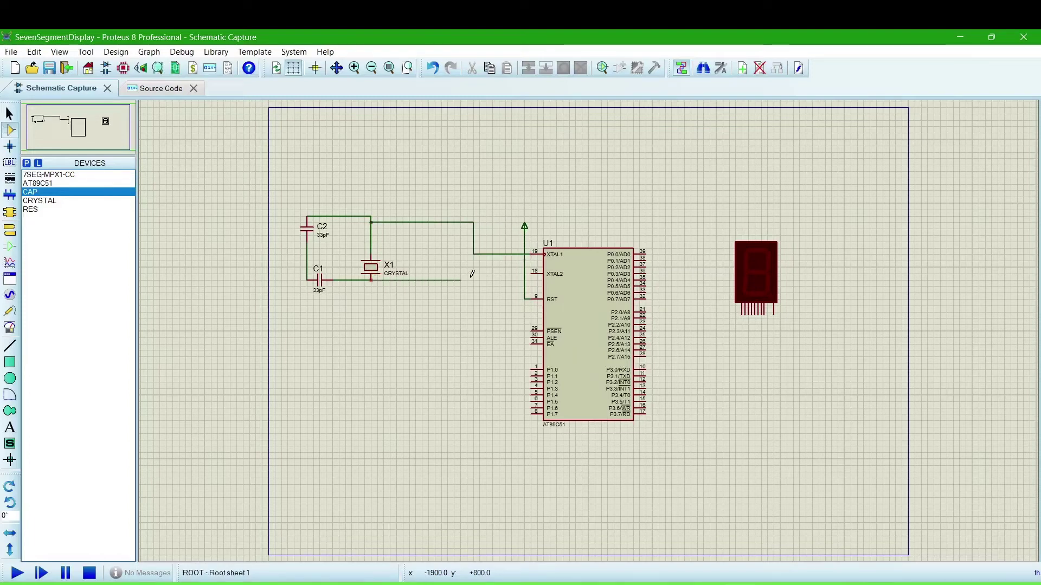
pyautogui.click(531, 271)
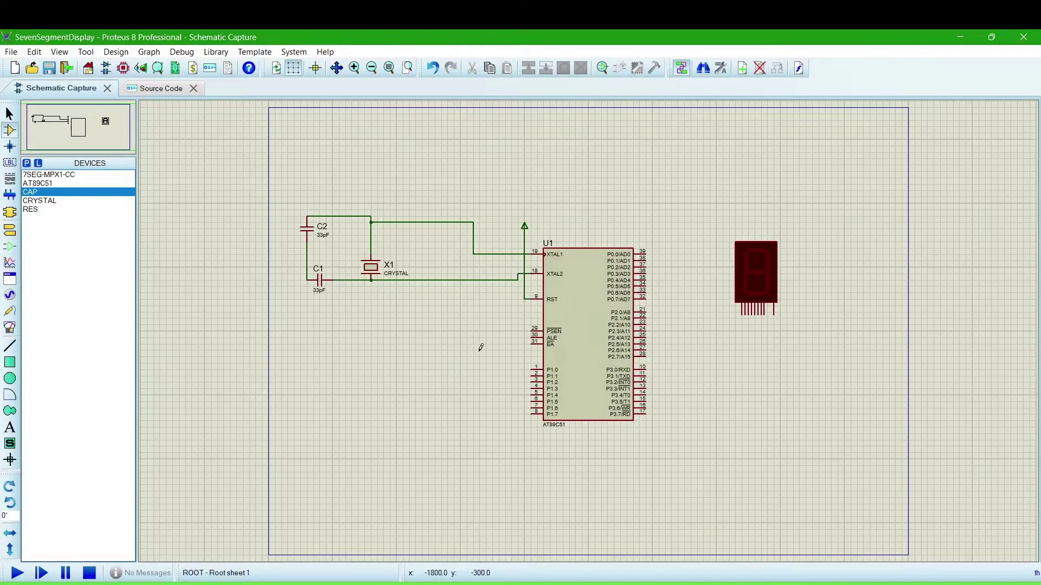
# Rotate the 7-segment display horizontal and zoom in on it and the microcontroller.
pyautogui.rightClick(756, 269)
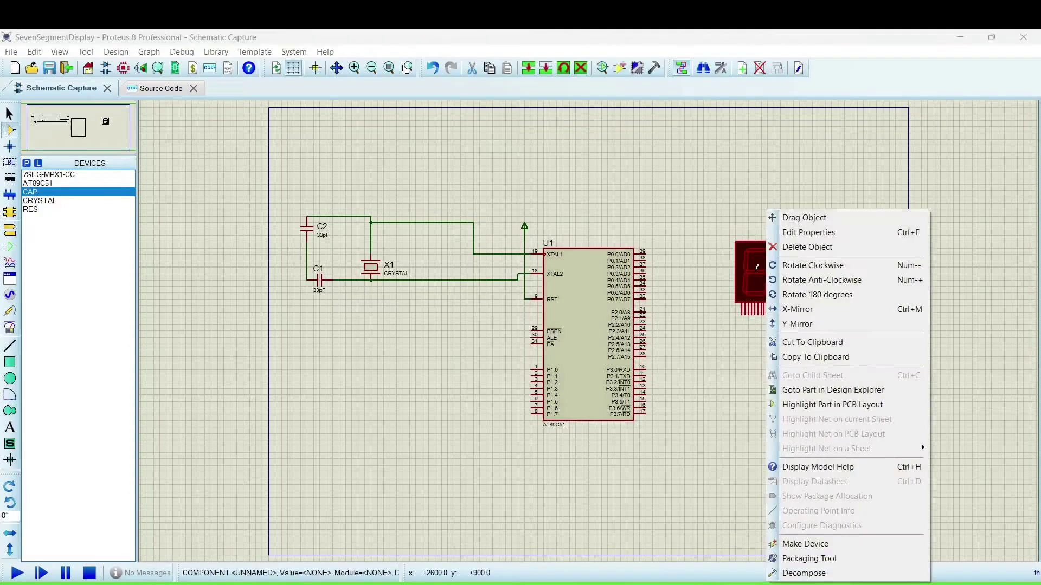
pyautogui.click(794, 270)
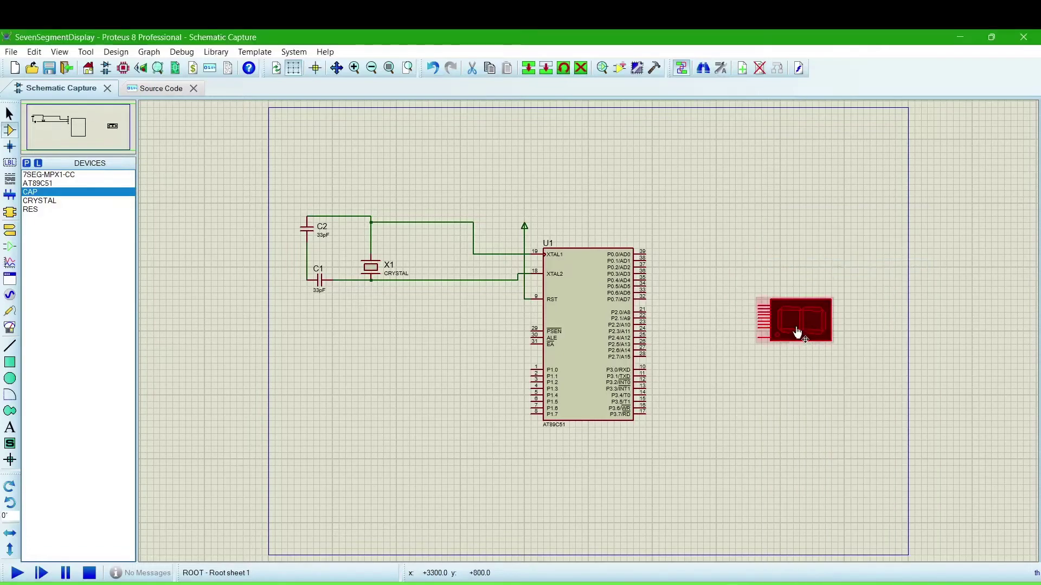
pyautogui.press('F6')
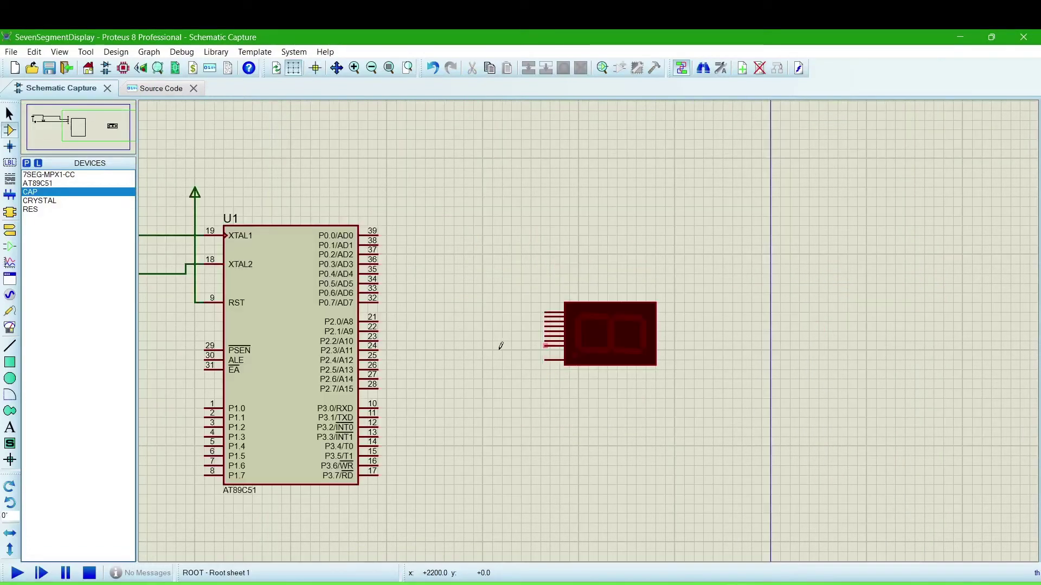
# Wire display segments A–D to P2.0–P2.3 (pins 21–24).
pyautogui.click(536, 310)
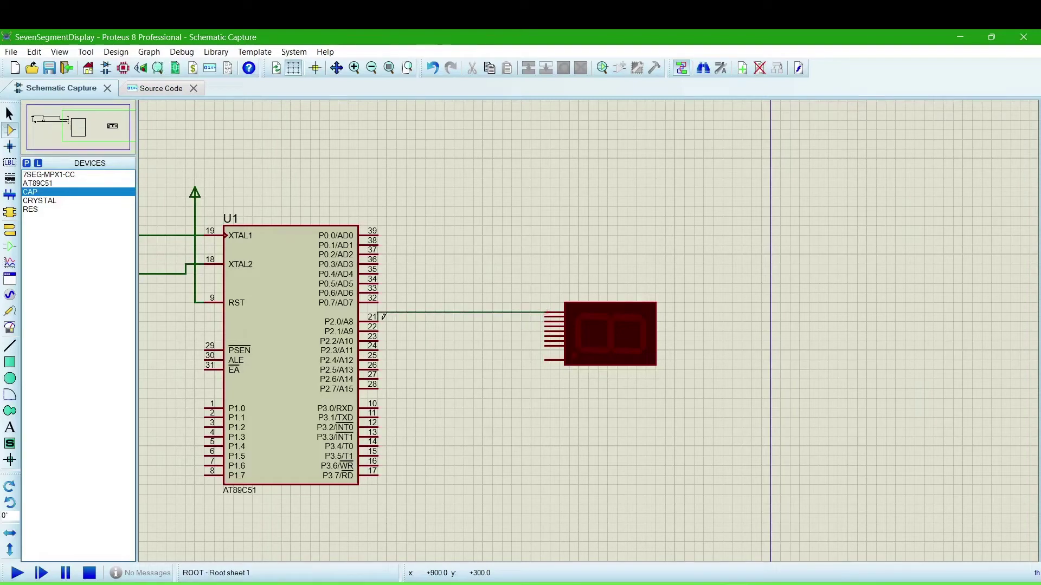
pyautogui.click(380, 319)
pyautogui.click(545, 317)
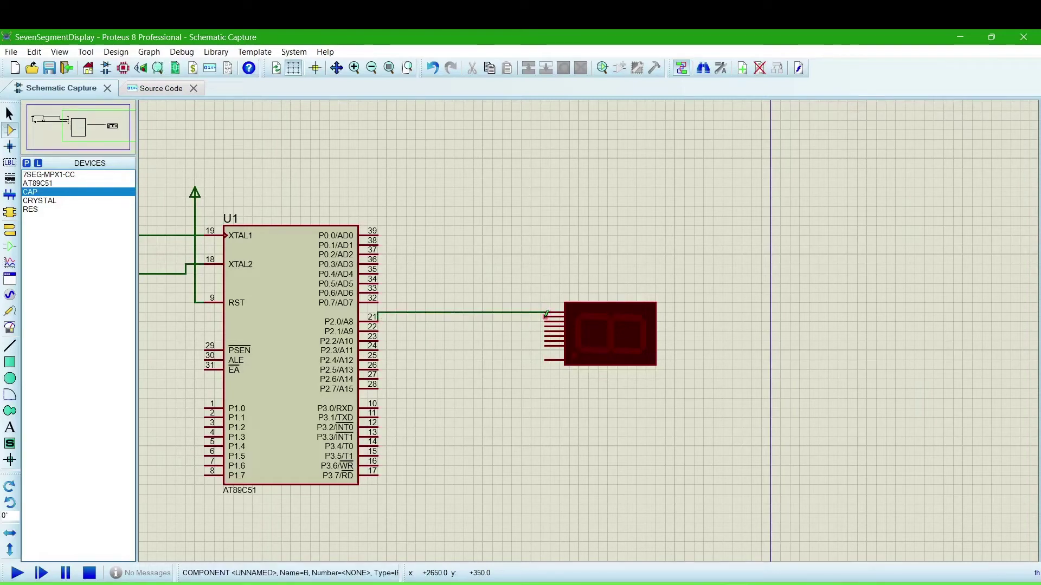
pyautogui.click(386, 327)
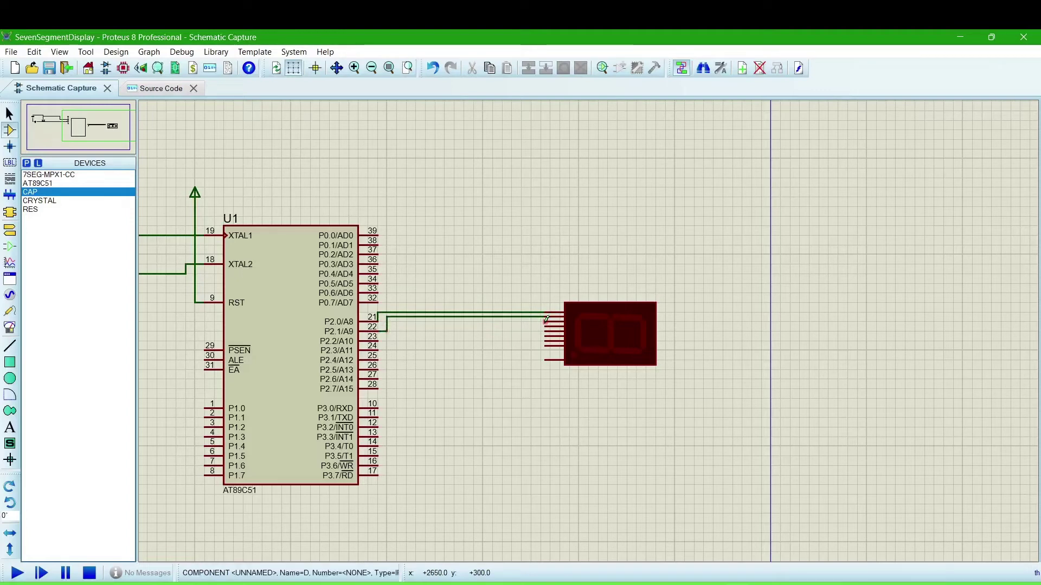
pyautogui.click(546, 321)
pyautogui.click(397, 341)
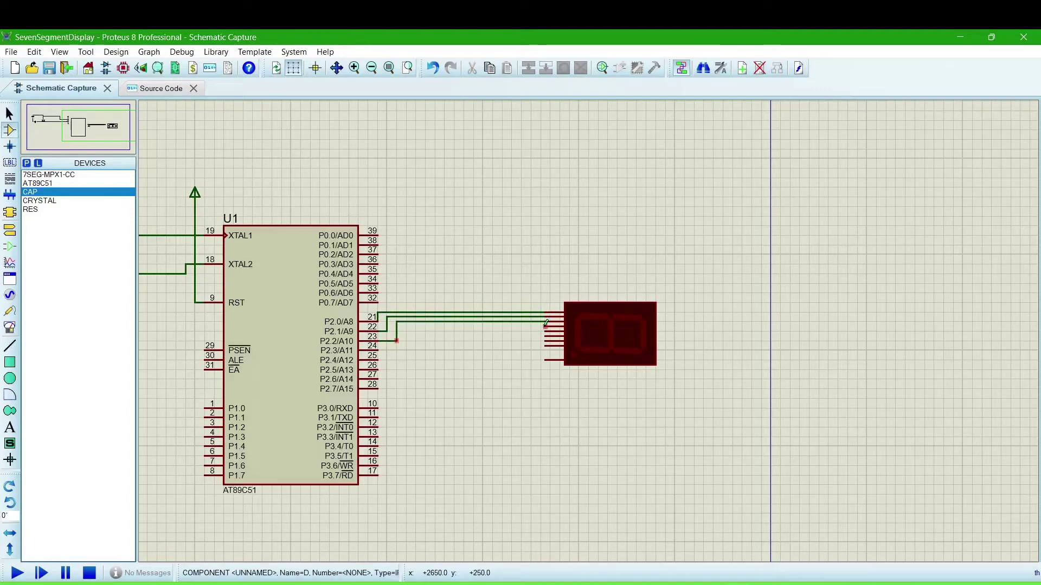
pyautogui.click(545, 325)
pyautogui.click(382, 347)
# Wire segments E, F, G and the last pin to P2.4–P2.7 (pins 25–28).
pyautogui.click(546, 330)
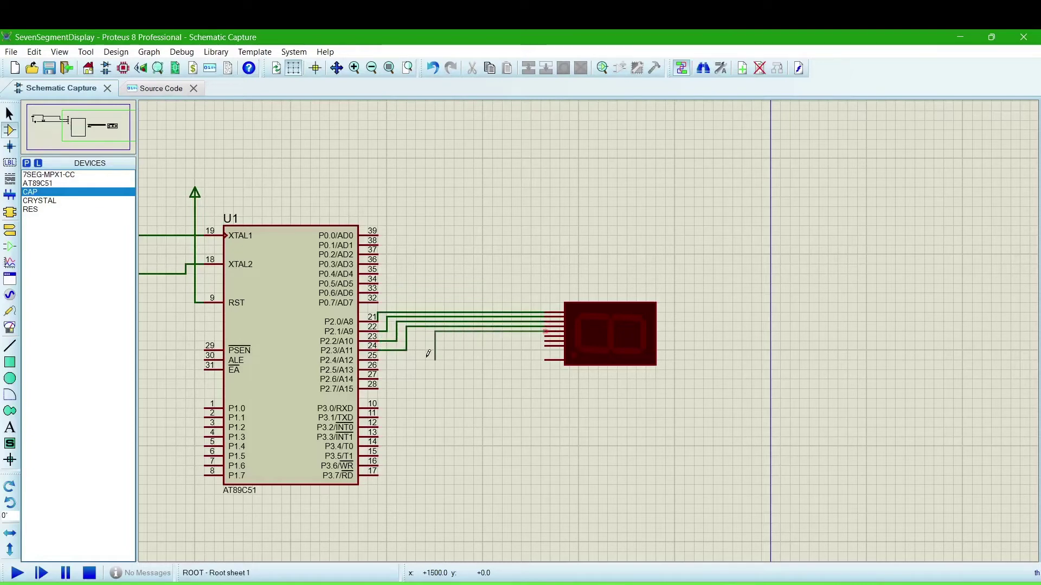
pyautogui.click(379, 356)
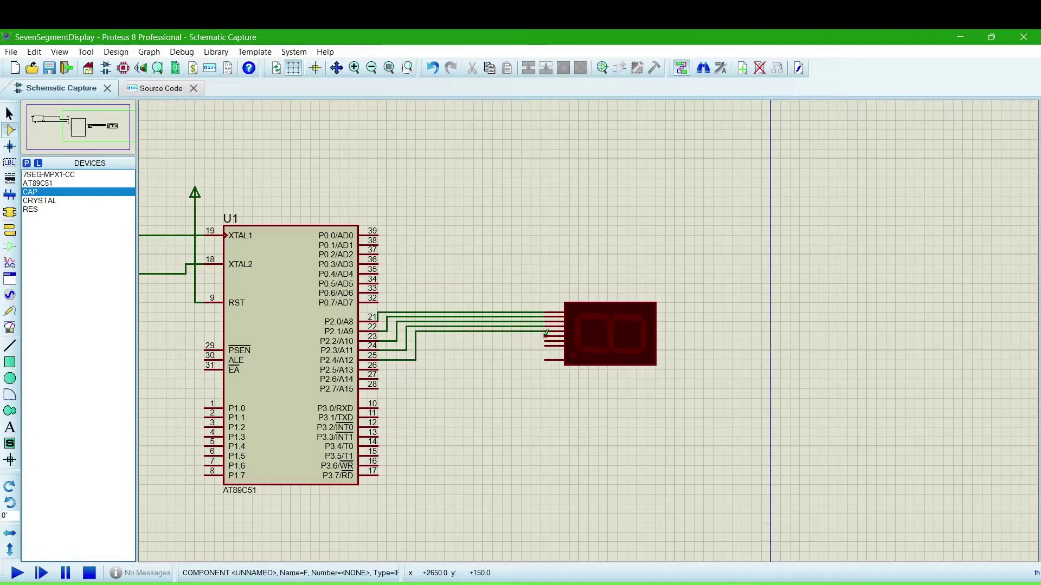
pyautogui.click(545, 335)
pyautogui.click(379, 370)
pyautogui.click(546, 340)
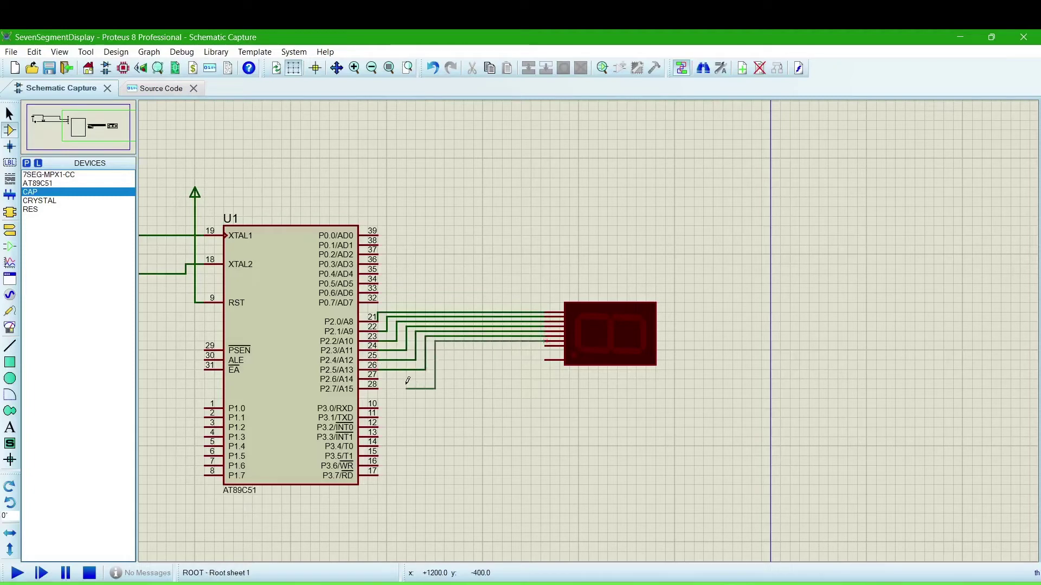
pyautogui.click(381, 379)
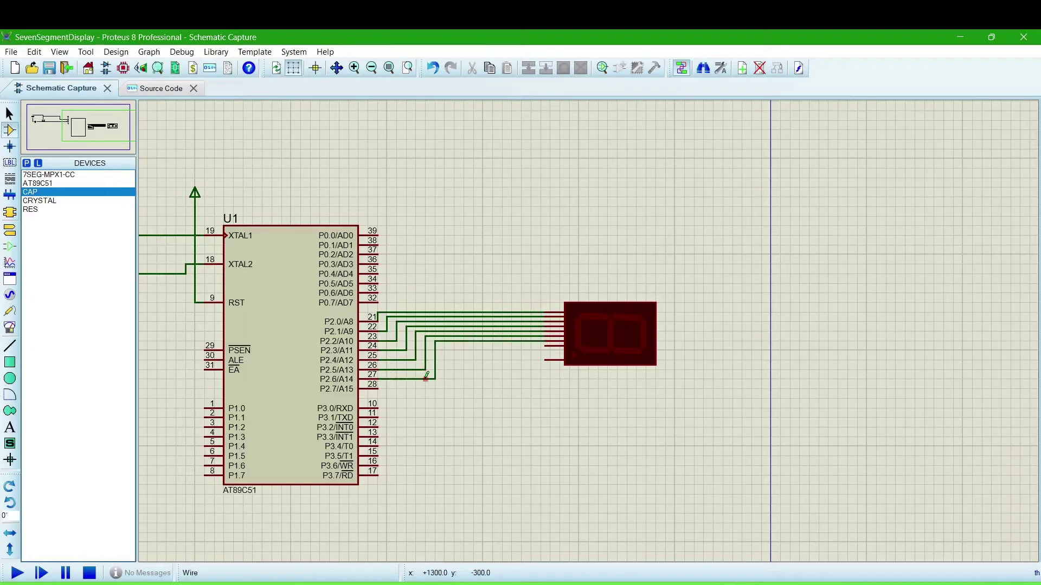
pyautogui.click(546, 344)
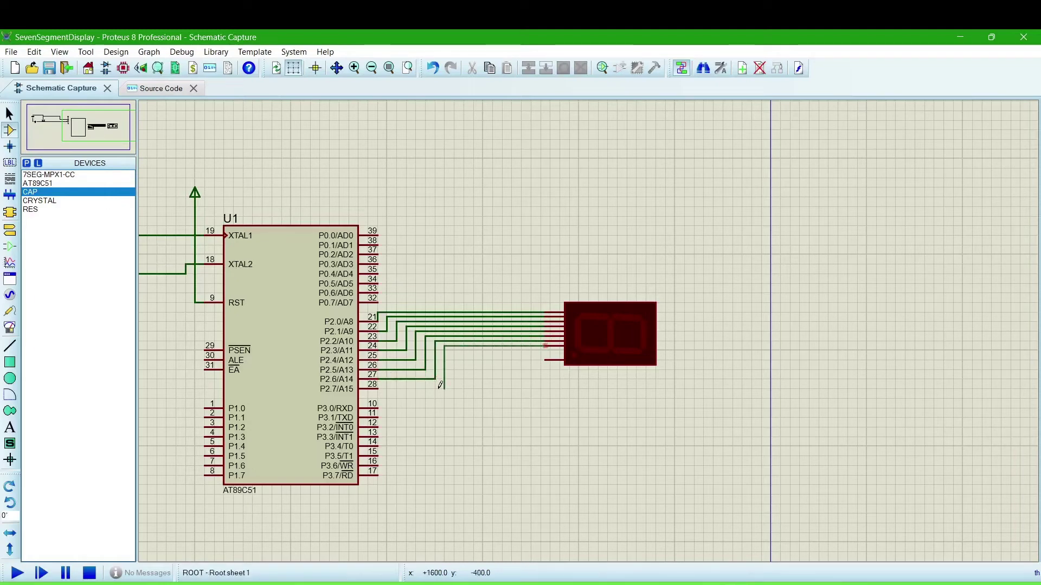
pyautogui.click(381, 386)
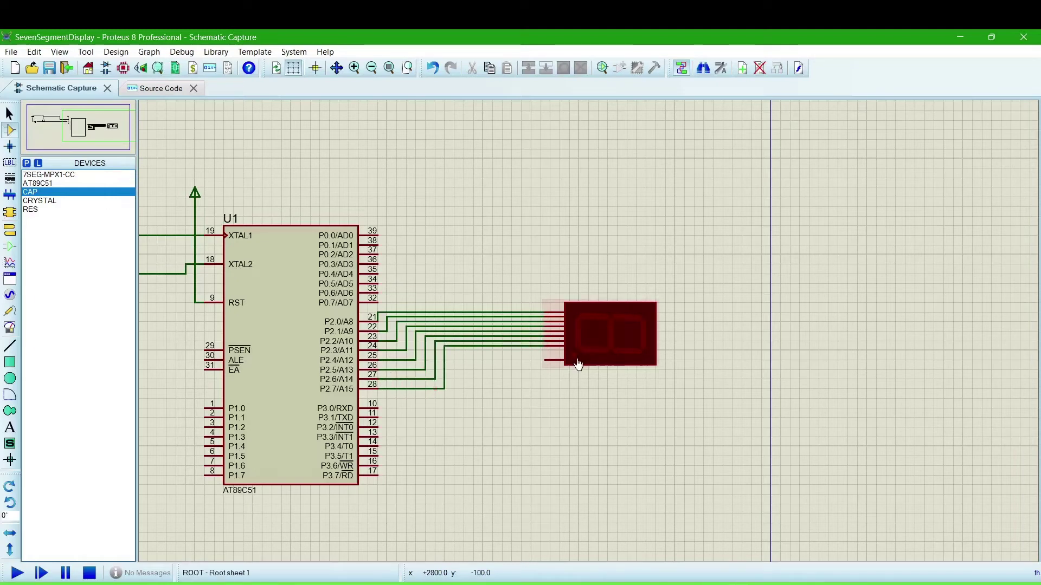
# Rotate the 7-segment display anti-clockwise to stand upright, then deselect it.
pyautogui.rightClick(607, 344)
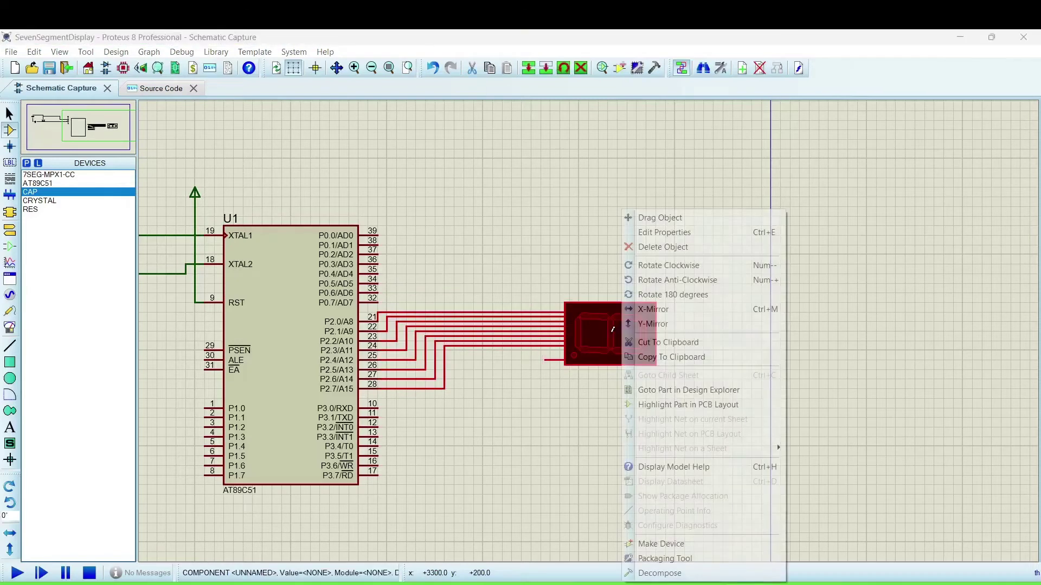
pyautogui.click(646, 280)
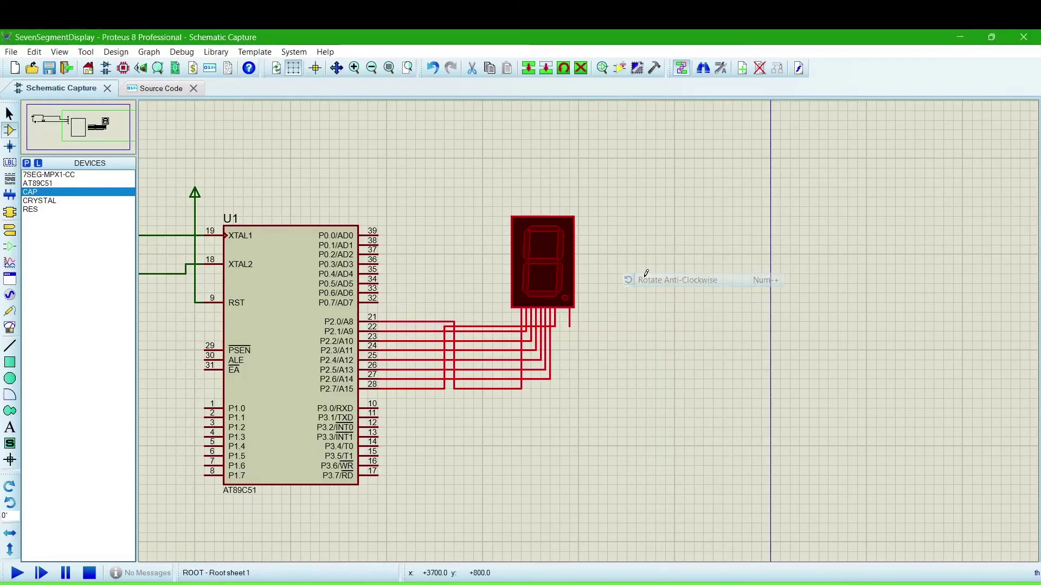
pyautogui.click(651, 320)
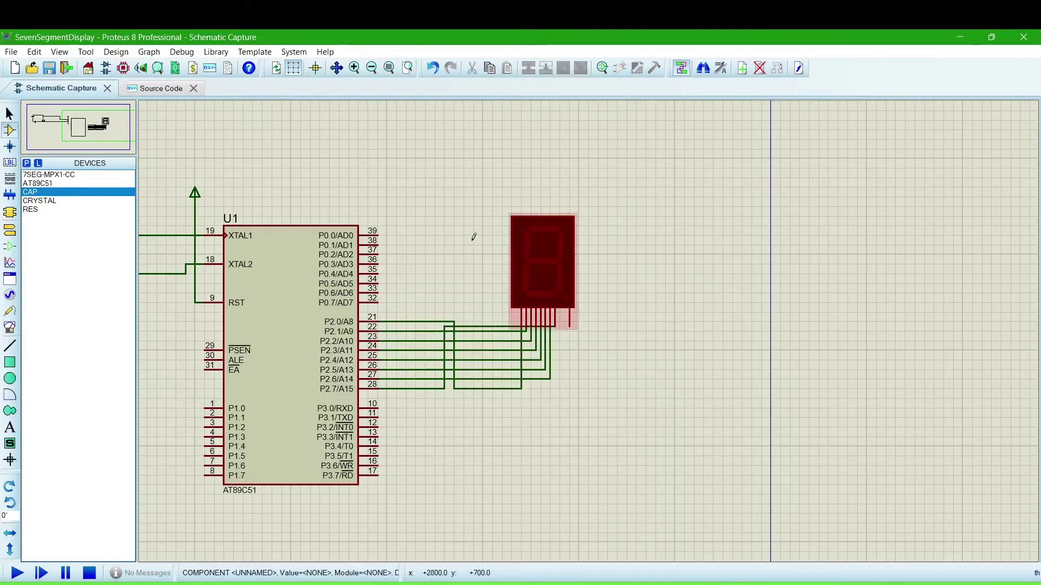
# Place resistor R1 vertically under the display and wire its top to the common pin.
pyautogui.click(42, 210)
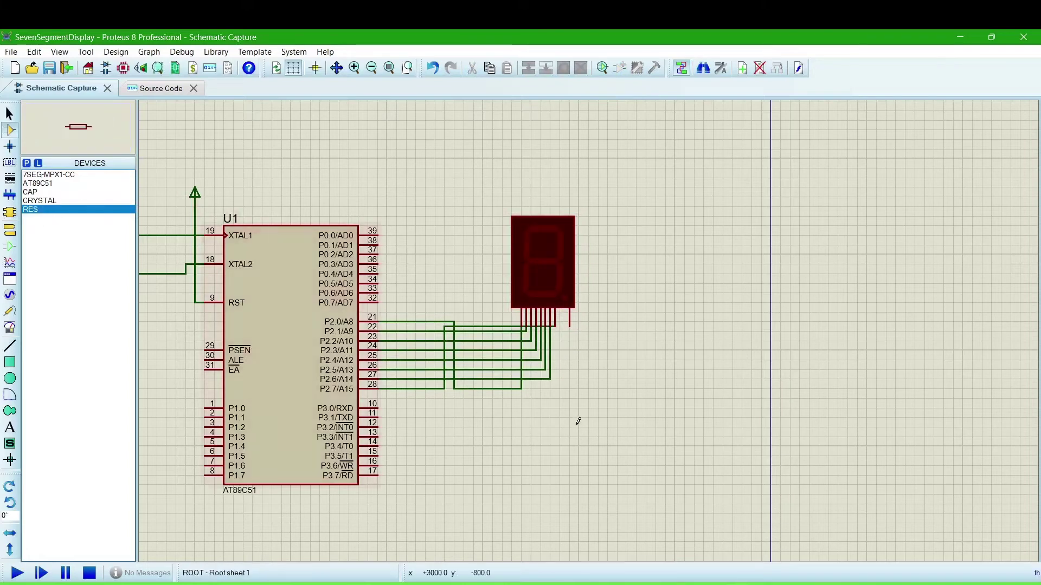
pyautogui.click(591, 399)
pyautogui.rightClick(608, 399)
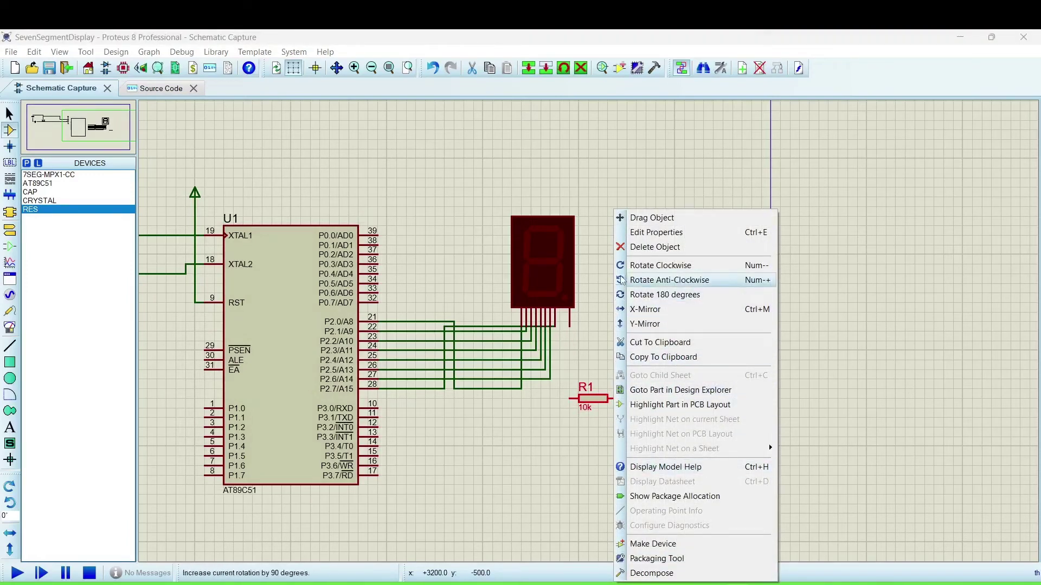
pyautogui.click(625, 281)
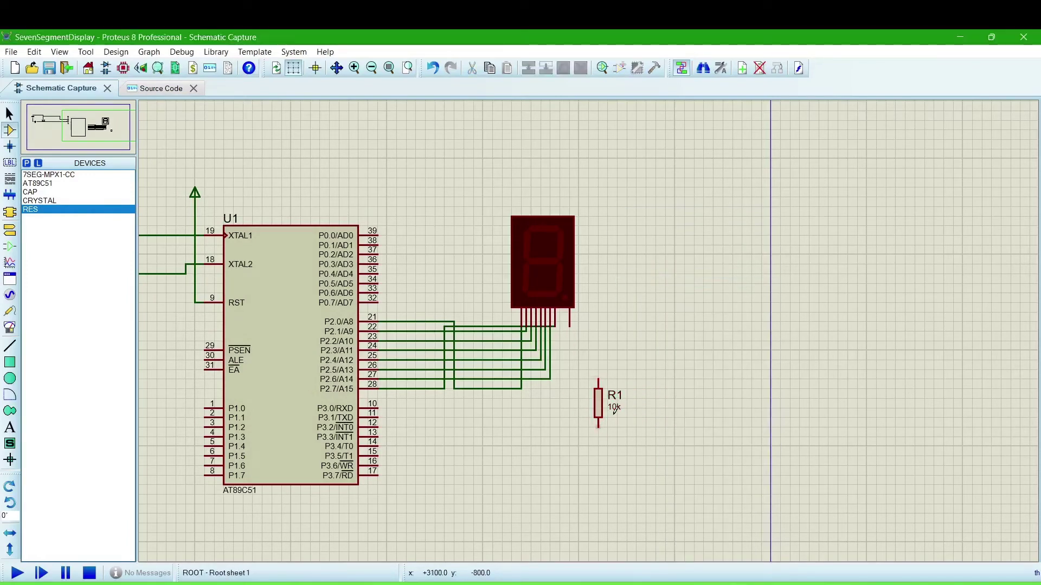
pyautogui.moveTo(603, 407); pyautogui.dragTo(596, 376)
pyautogui.click(634, 360)
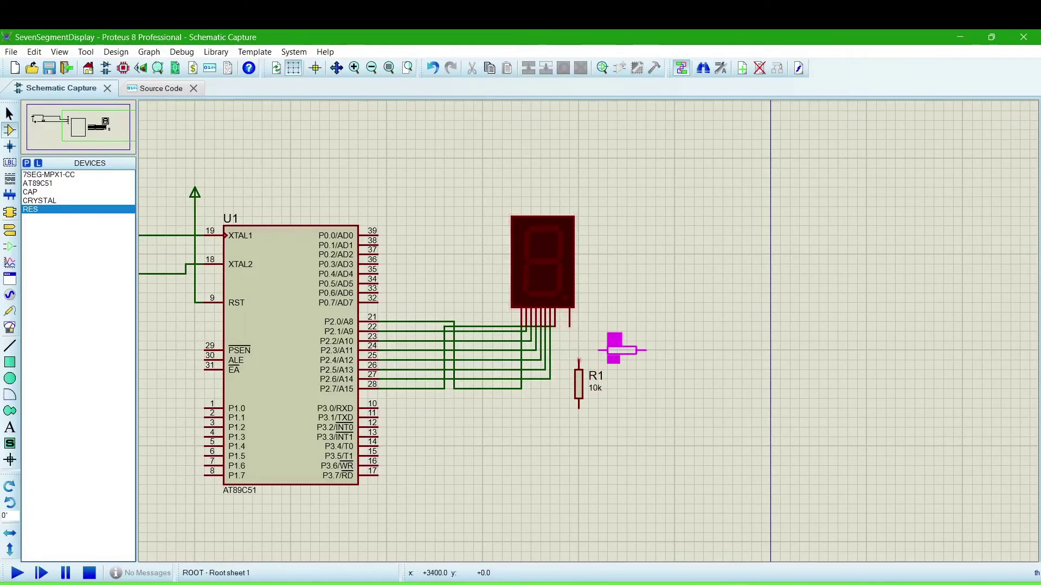
pyautogui.click(579, 360)
pyautogui.click(570, 326)
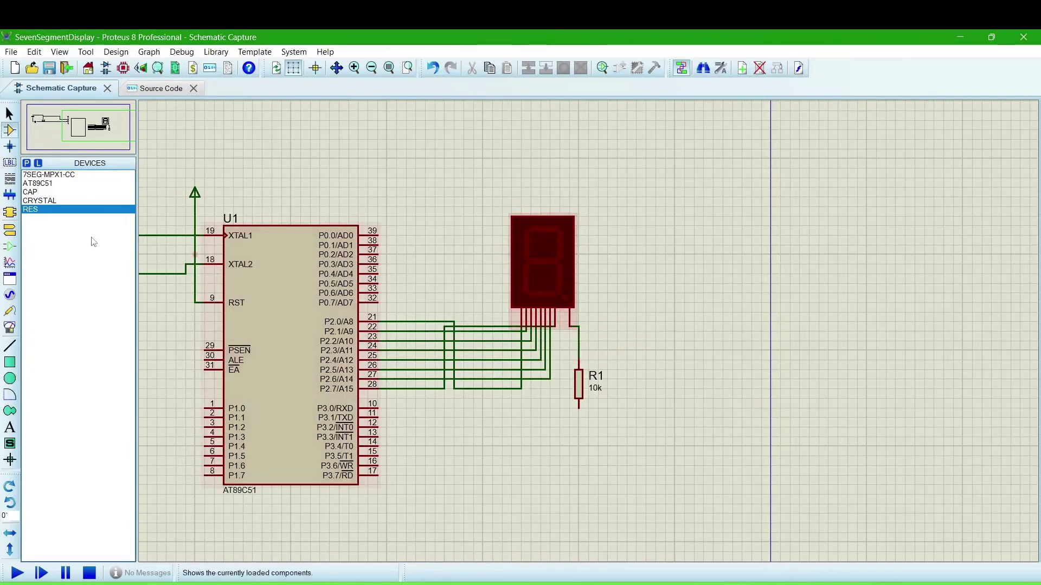
# Place a GROUND terminal below R1's bottom pin.
pyautogui.click(13, 233)
pyautogui.click(39, 218)
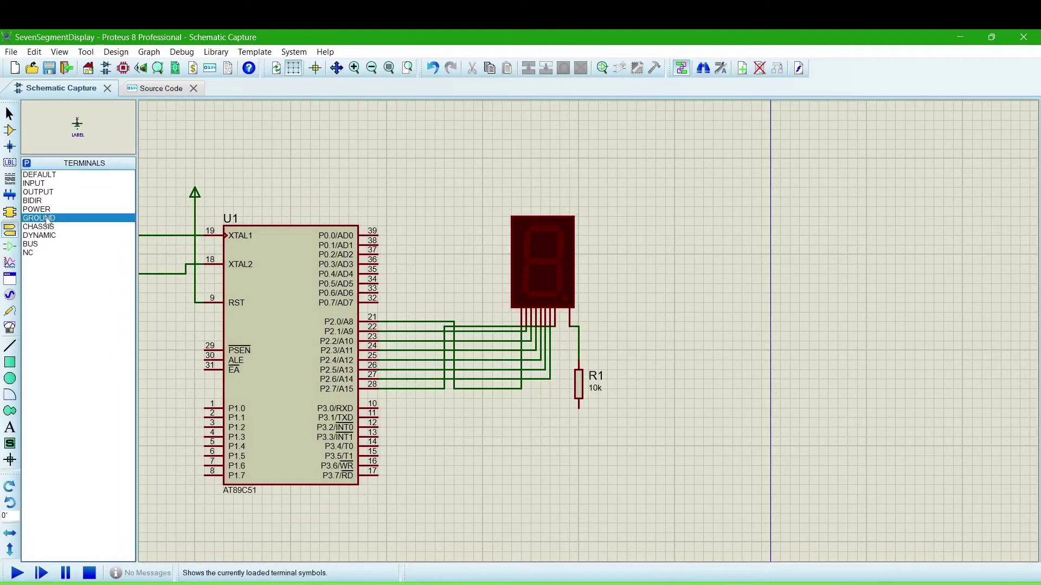
pyautogui.click(578, 431)
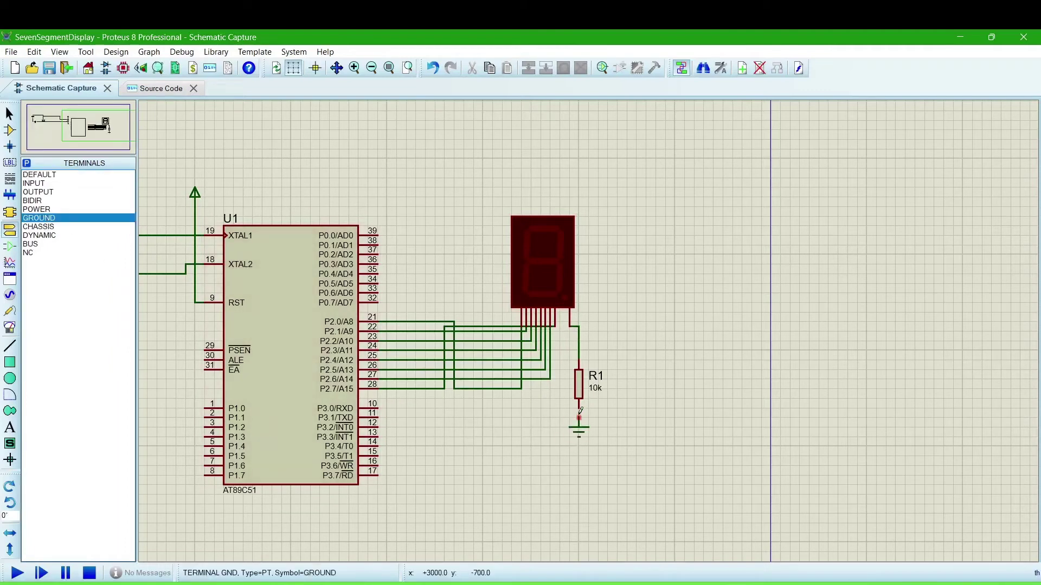
pyautogui.scroll(-1, 435, 357)
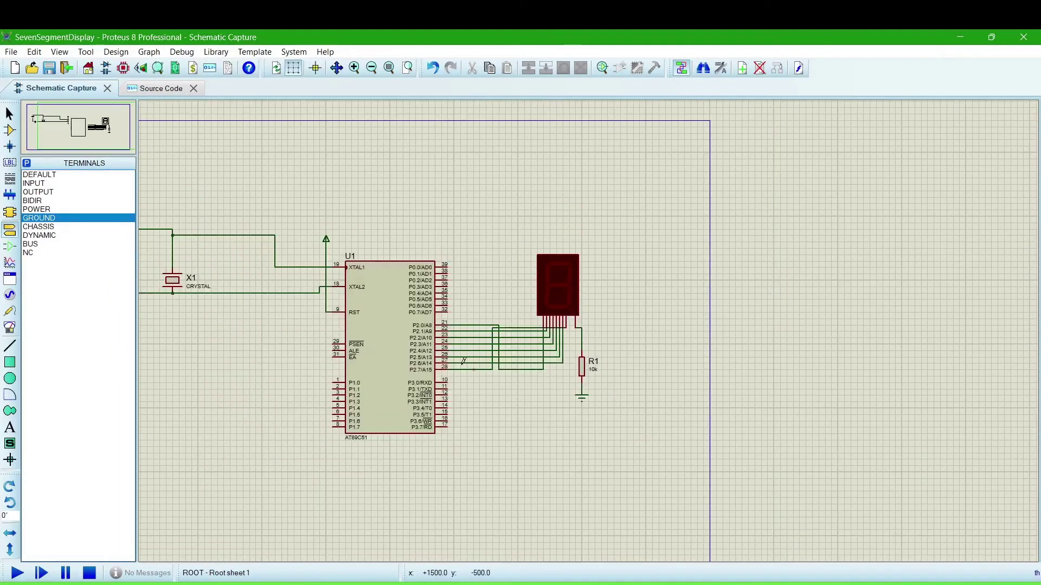
pyautogui.scroll(-1, 435, 356)
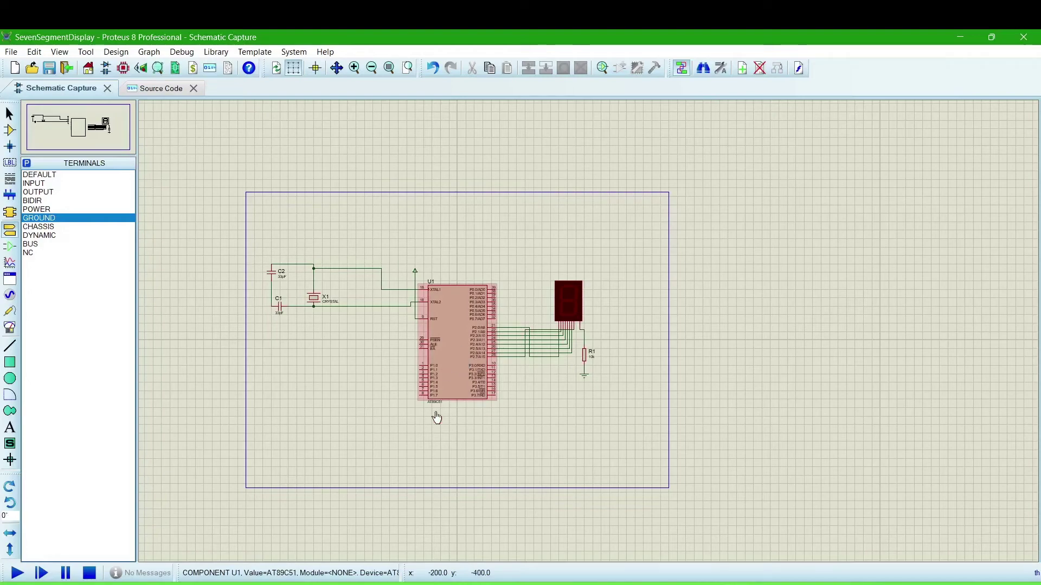
# Open the main.c source code, then switch to the GitHub repository in the browser.
pyautogui.scroll(1, 437, 423)
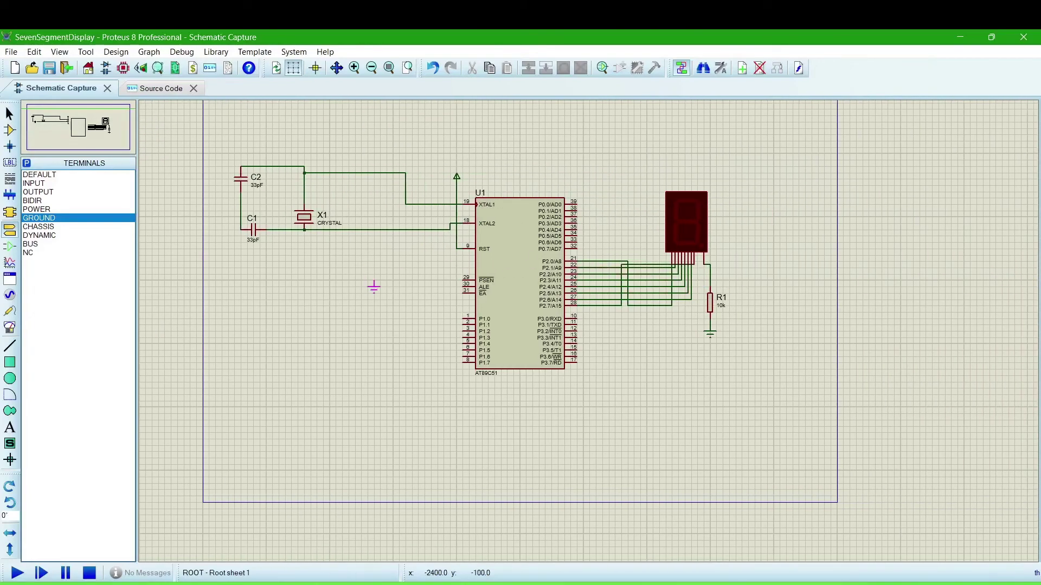
pyautogui.click(161, 89)
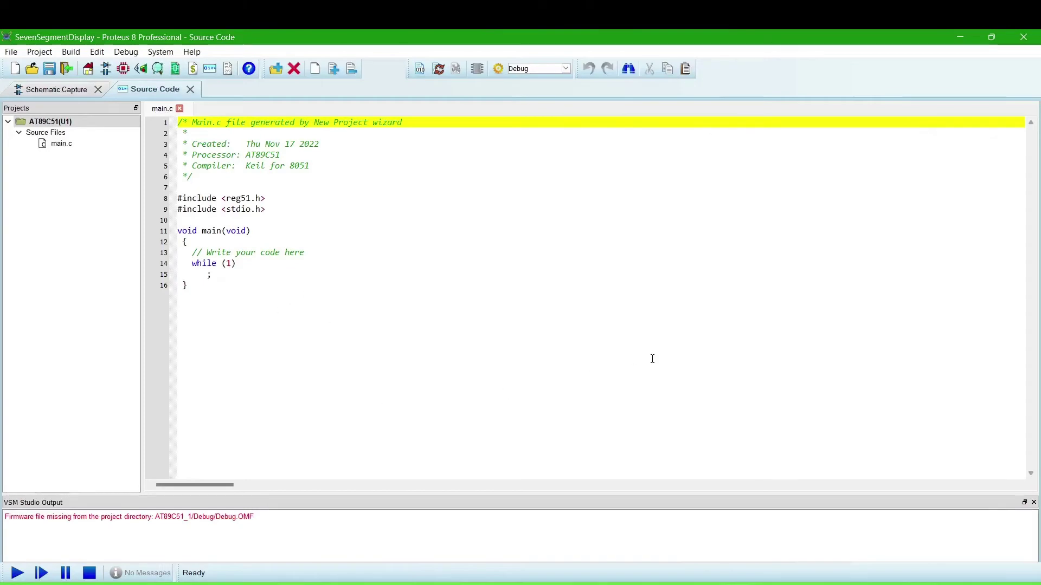
pyautogui.click(645, 584)
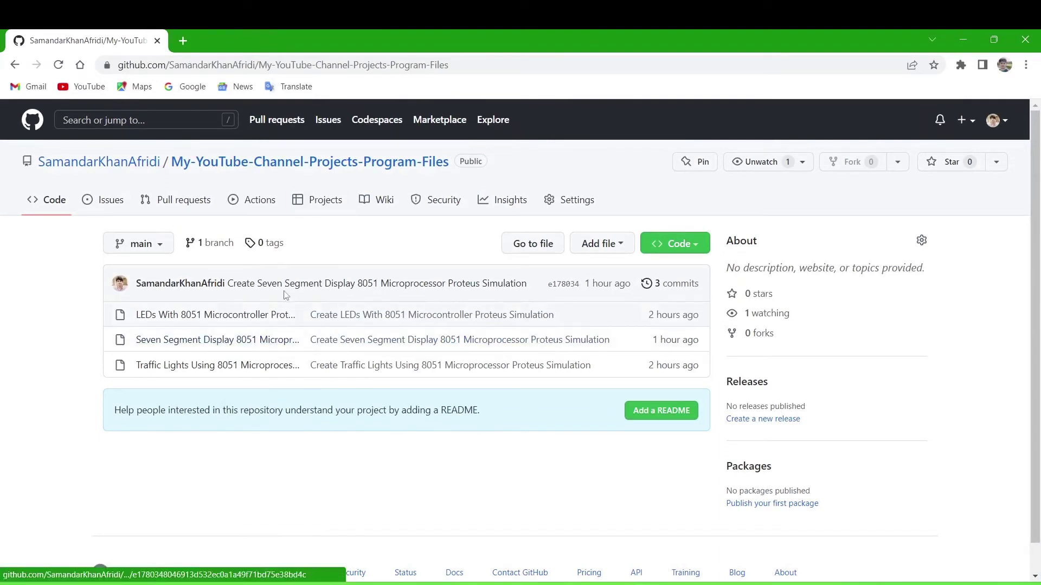
# Open the Seven Segment Display program file and select code lines 1–29.
pyautogui.click(200, 346)
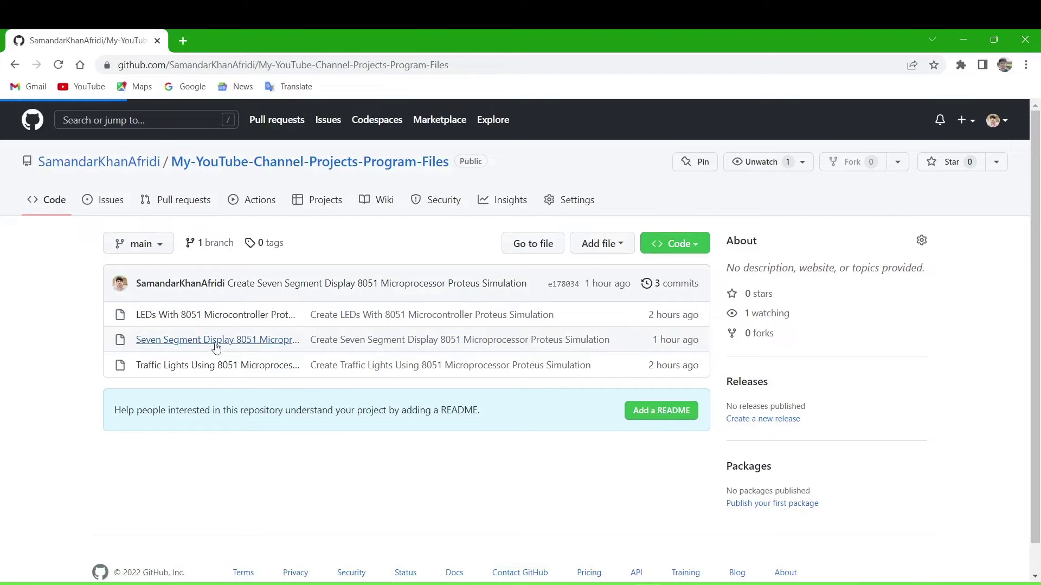
pyautogui.scroll(-4, 214, 333)
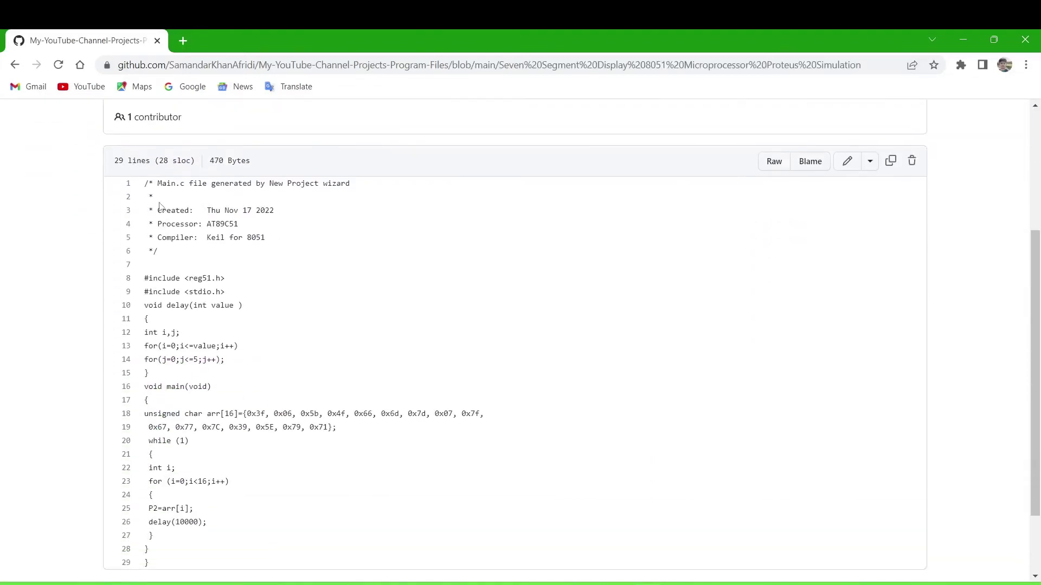
pyautogui.moveTo(143, 190); pyautogui.dragTo(249, 566)
pyautogui.hotkey('ctrl', 'c')
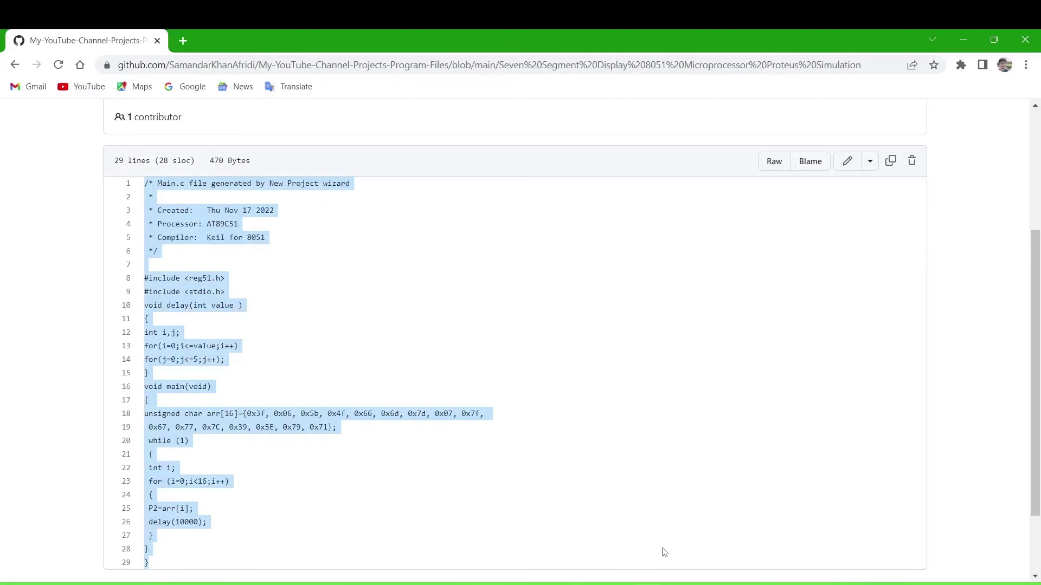
# Replace all main.c template code with the pasted GitHub seven-segment program.
pyautogui.hotkey('alt', 'Tab')
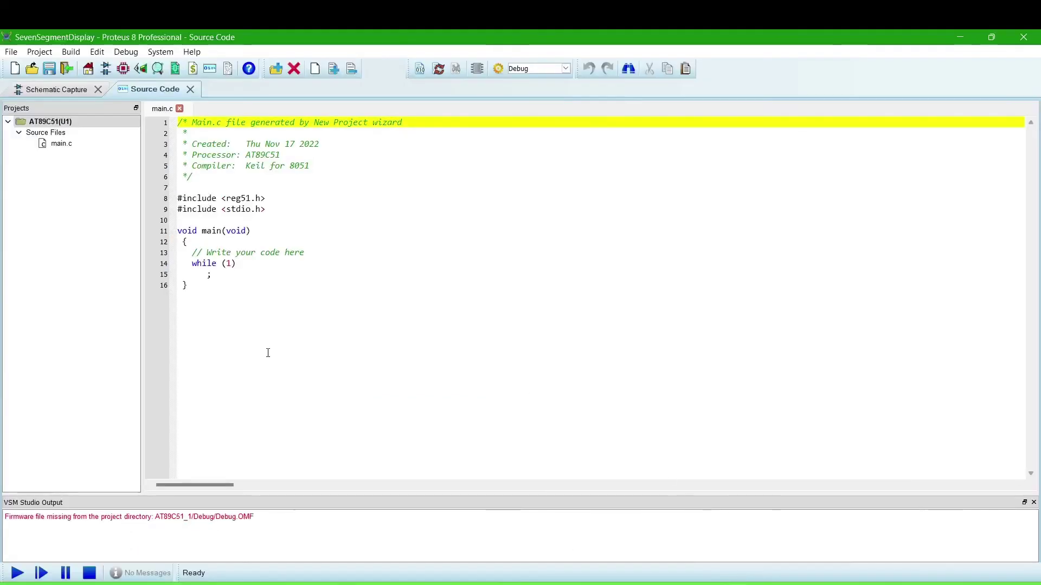
pyautogui.click(250, 338)
pyautogui.hotkey('ctrl', 'a')
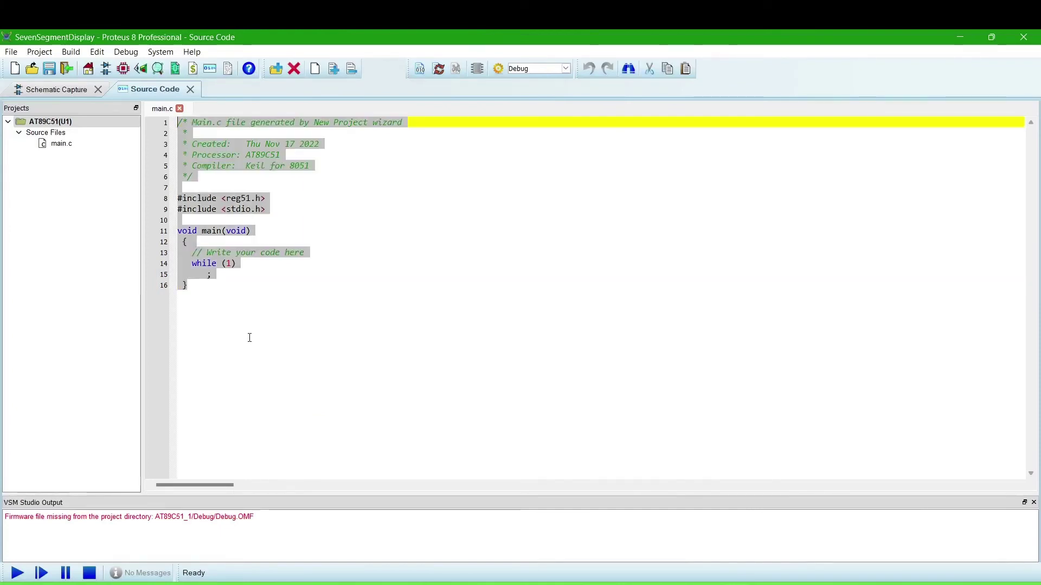
pyautogui.hotkey('ctrl', 'v')
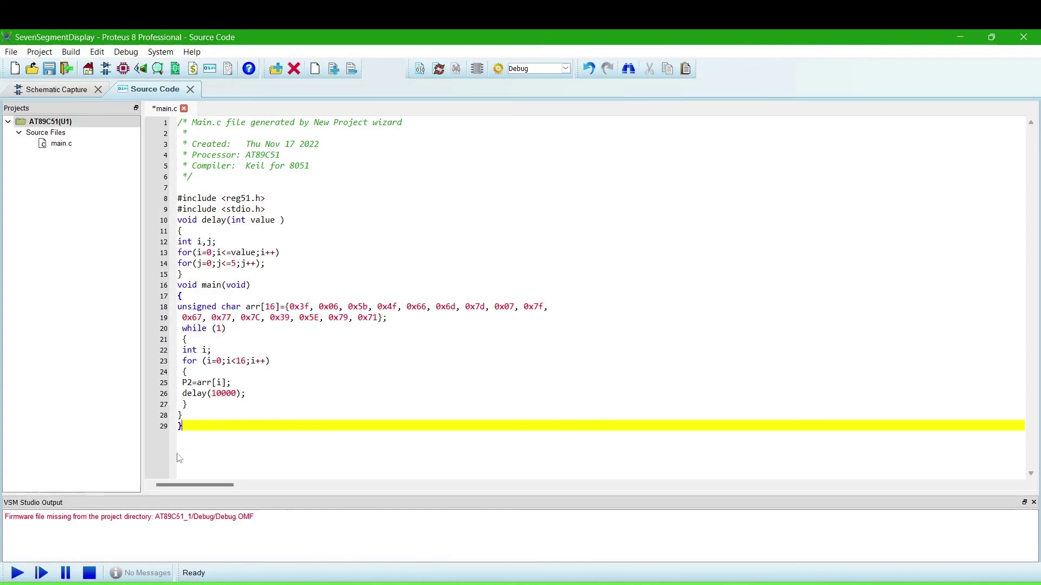
# Build the code and start the simulation so the display counts hex digits.
pyautogui.click(18, 574)
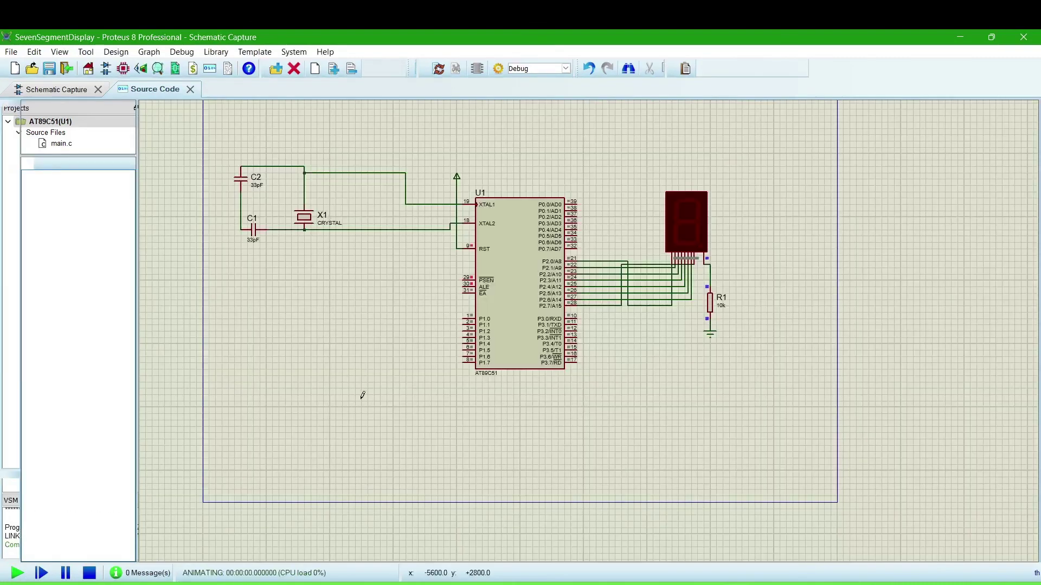